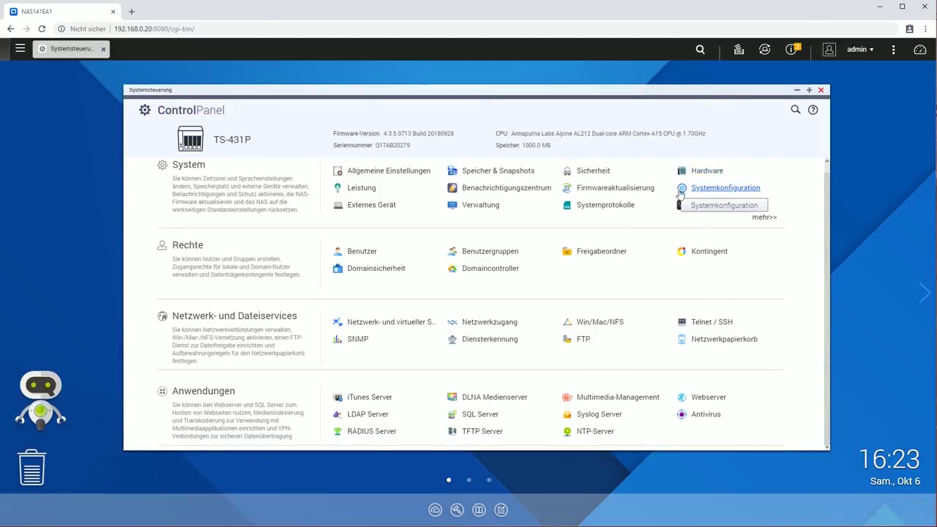
# Show the Webserver's Virtueller Host tab, closing a new-host dialog without creating a host
pyautogui.click(708, 398)
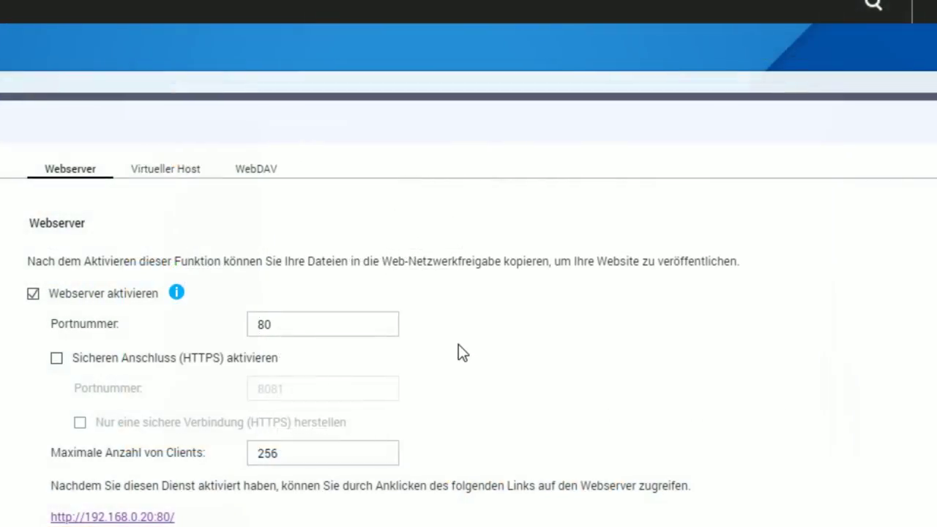
pyautogui.moveTo(168, 84); pyautogui.dragTo(274, 46)
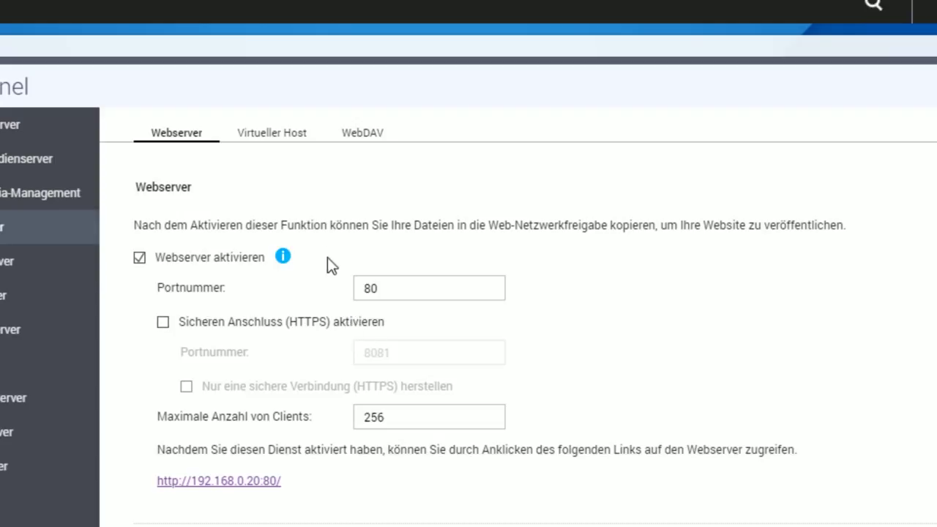
pyautogui.click(281, 141)
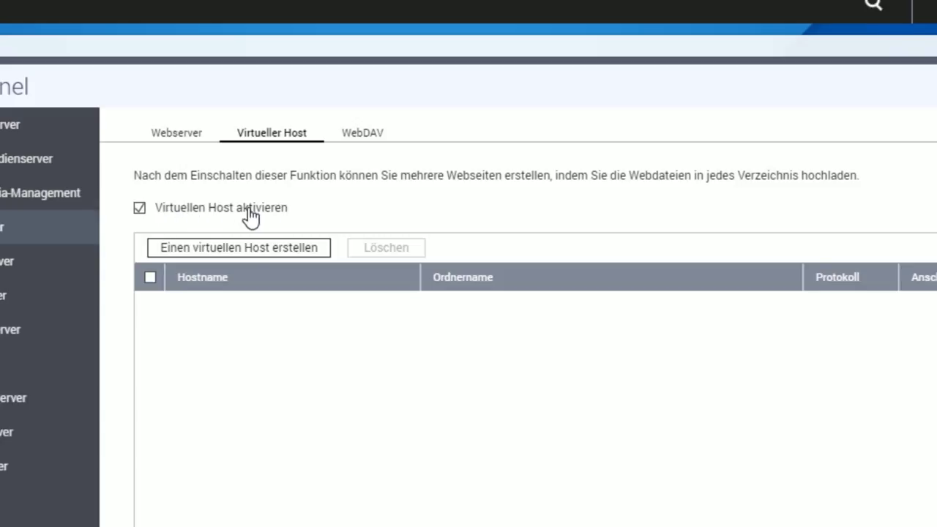
pyautogui.click(245, 253)
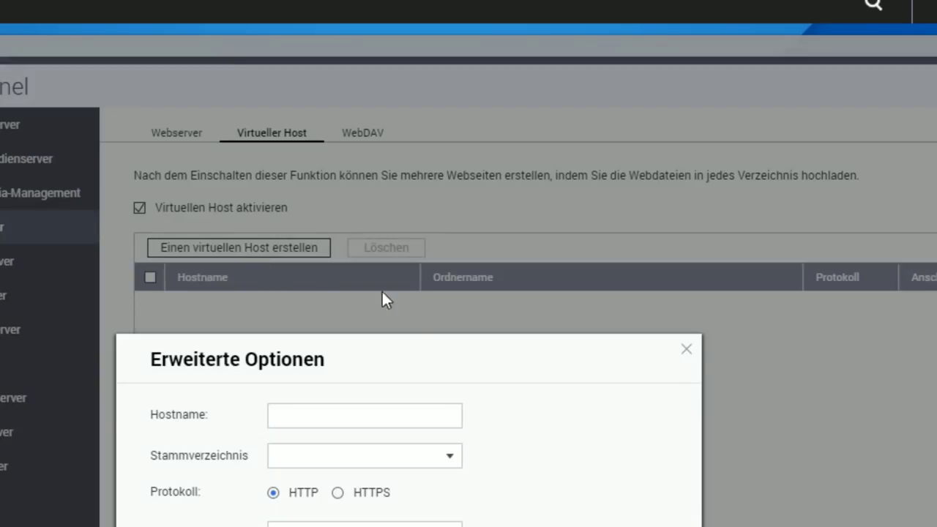
pyautogui.moveTo(398, 368); pyautogui.dragTo(414, 128)
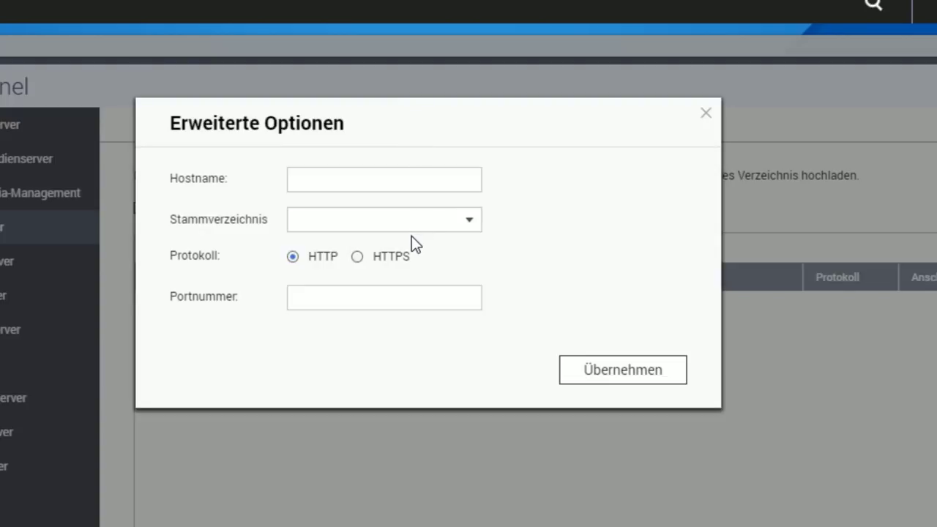
pyautogui.click(706, 114)
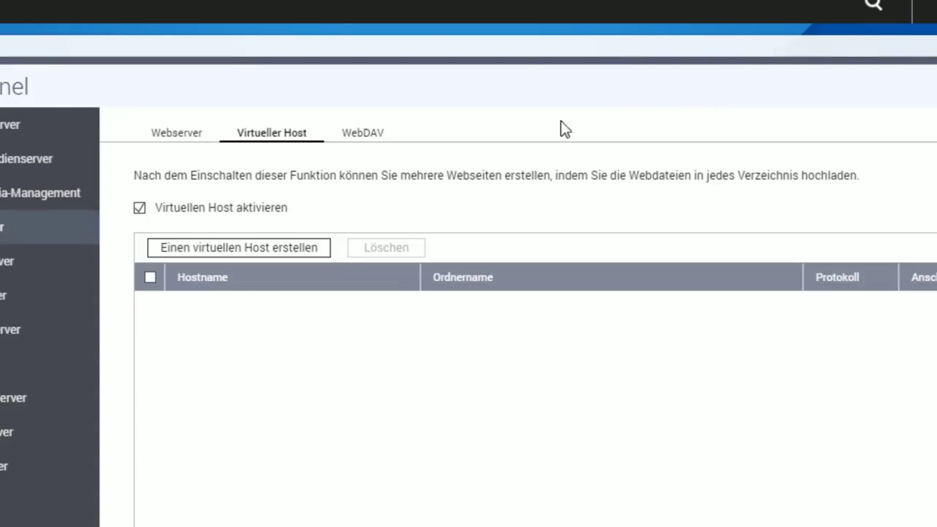
pyautogui.moveTo(196, 49); pyautogui.dragTo(279, 154)
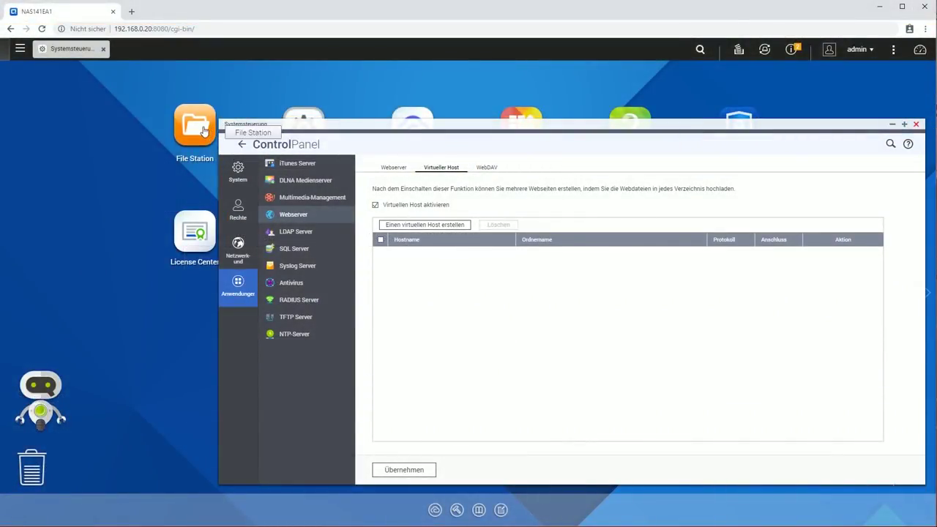
# In File Station, create a new folder named Demo inside the Web share
pyautogui.click(204, 129)
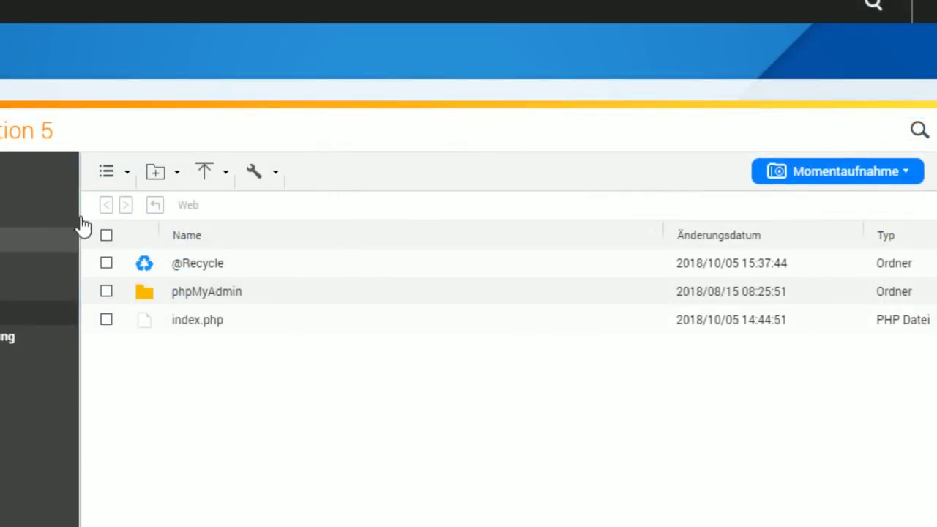
pyautogui.moveTo(142, 94); pyautogui.dragTo(345, 59)
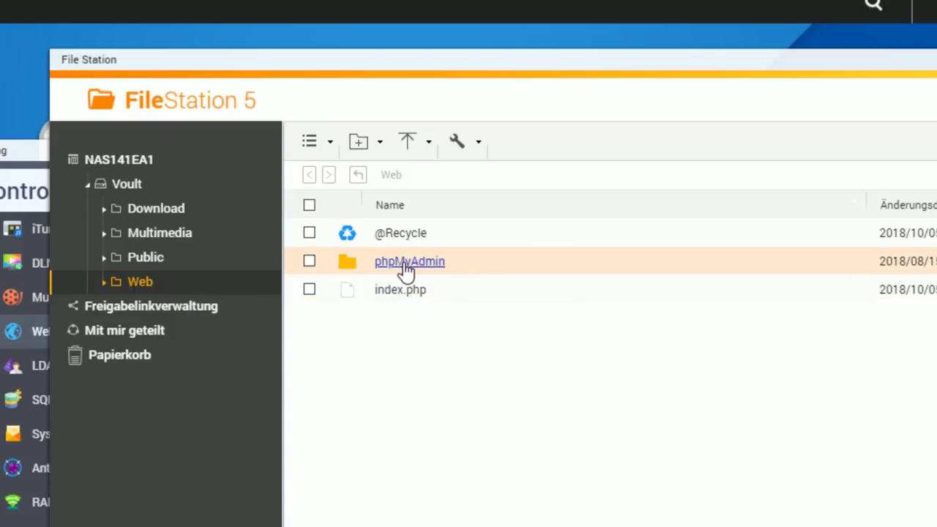
pyautogui.click(382, 146)
pyautogui.click(387, 192)
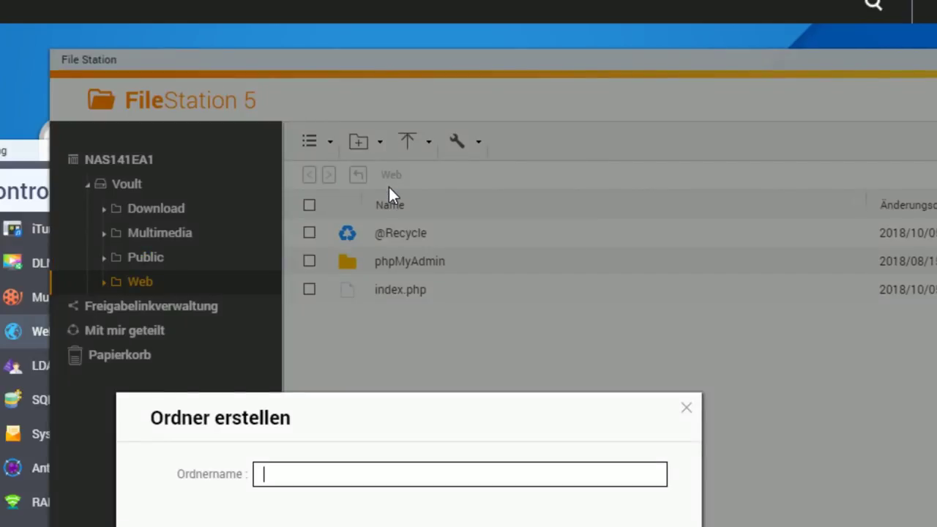
pyautogui.write('Demo')
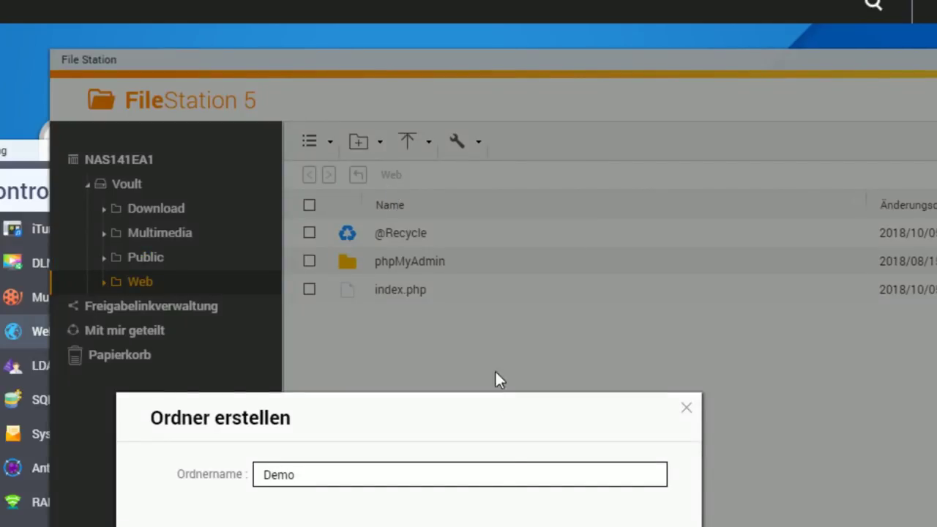
pyautogui.moveTo(491, 438); pyautogui.dragTo(598, 201)
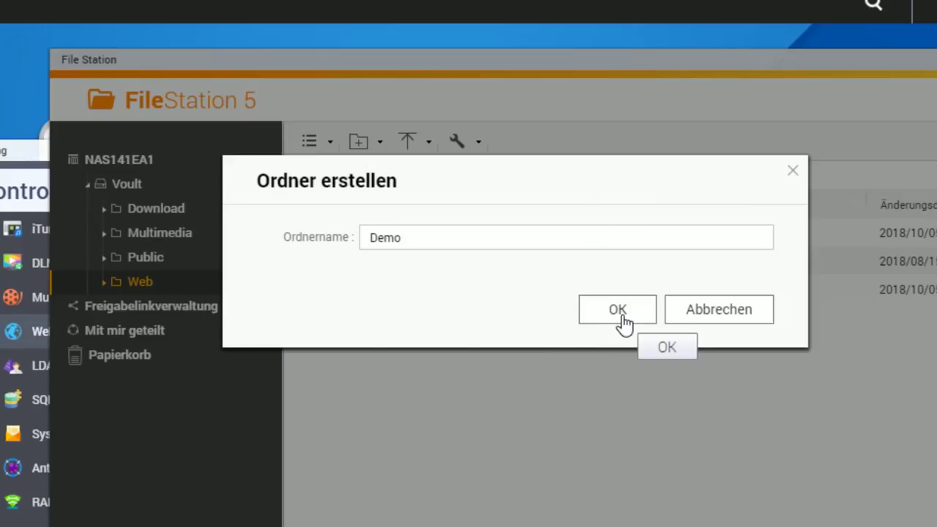
pyautogui.click(619, 310)
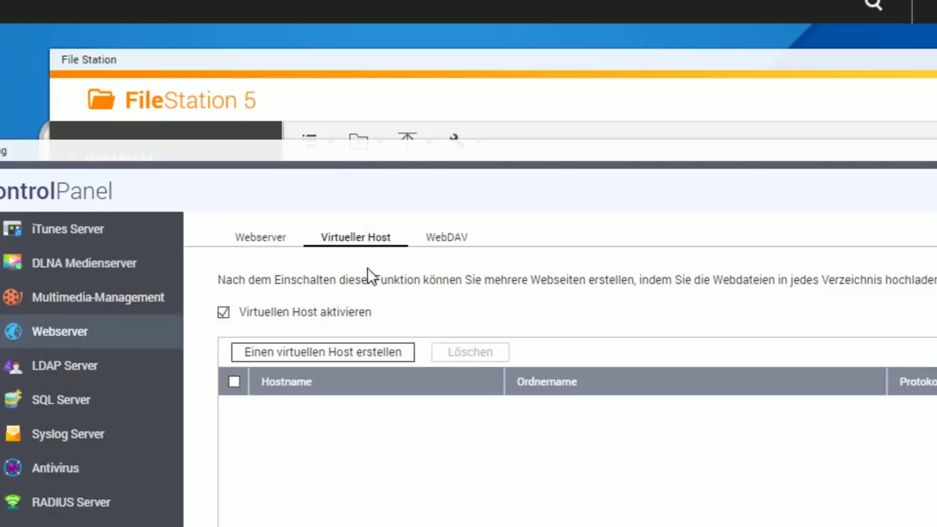
# Start a new virtual host named Demo with root folder /Web/Demo
pyautogui.click(357, 359)
pyautogui.moveTo(394, 362); pyautogui.dragTo(407, 141)
pyautogui.click(325, 192)
pyautogui.write('Demo')
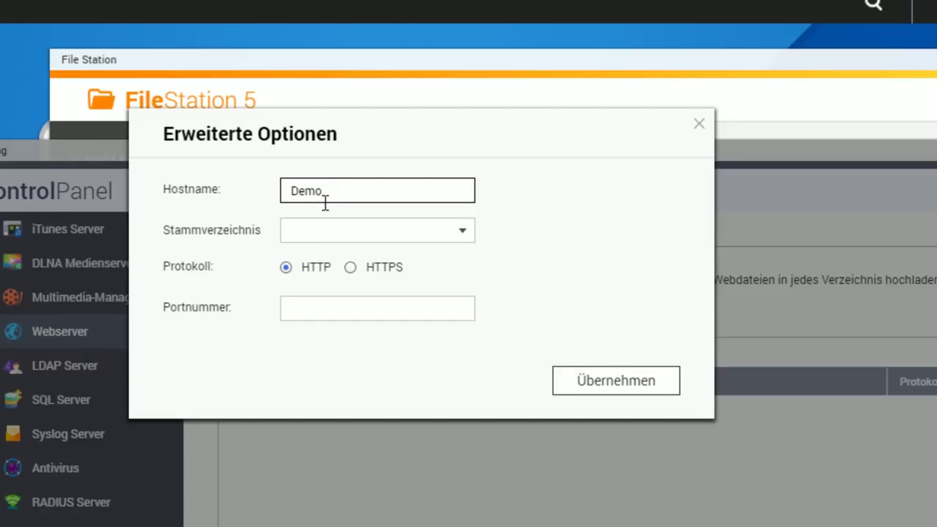
pyautogui.click(464, 234)
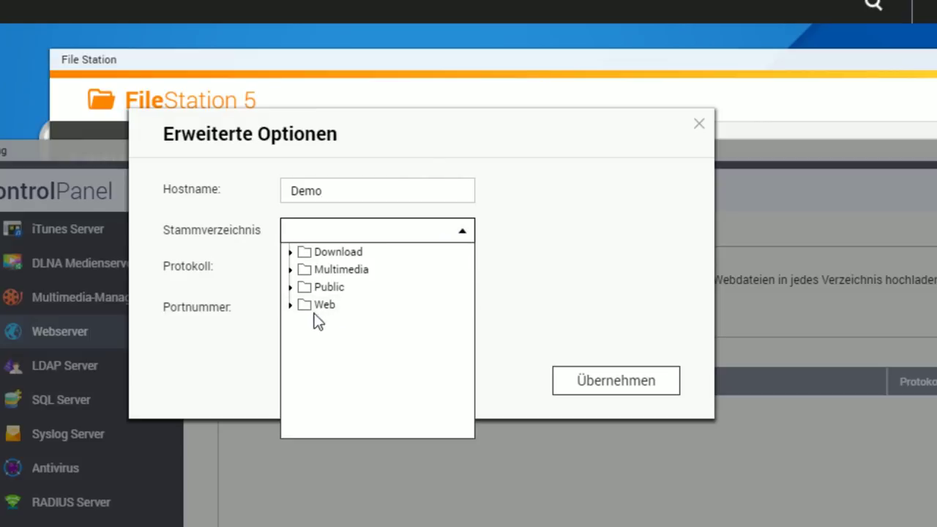
pyautogui.click(291, 304)
pyautogui.click(330, 339)
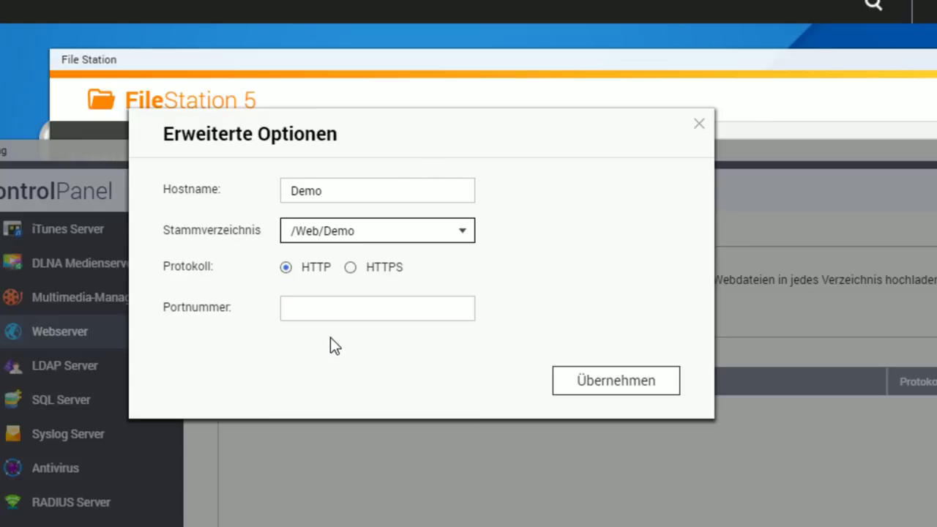
# Set the Demo host's port number to 3366 and apply it
pyautogui.click(325, 308)
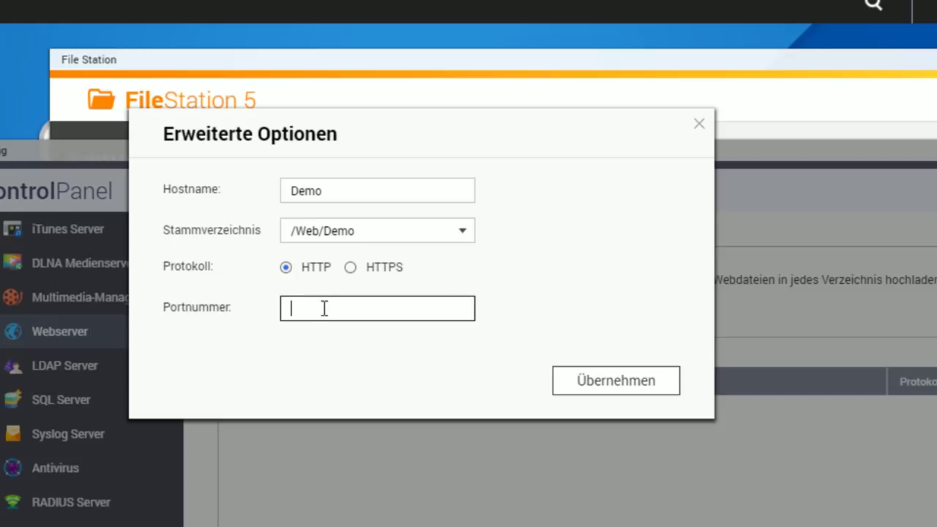
pyautogui.write('3366')
pyautogui.doubleClick(306, 308)
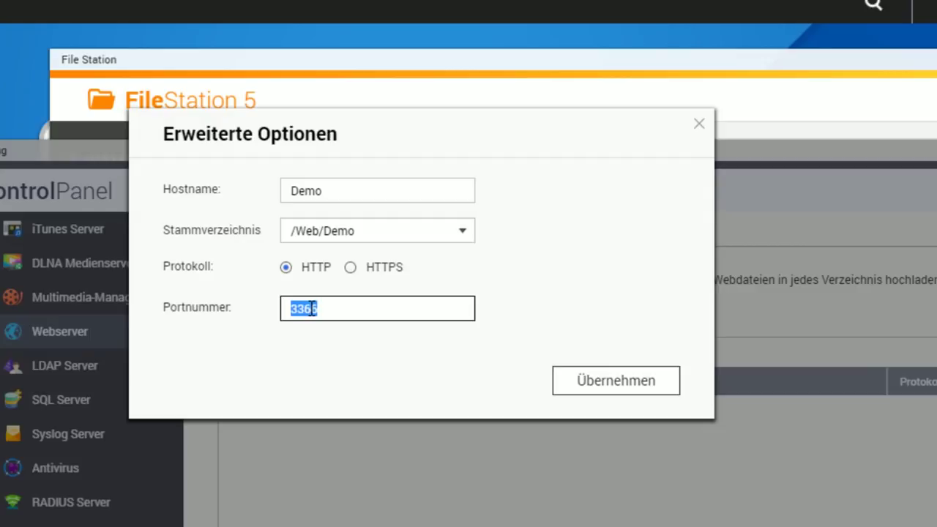
pyautogui.click(324, 309)
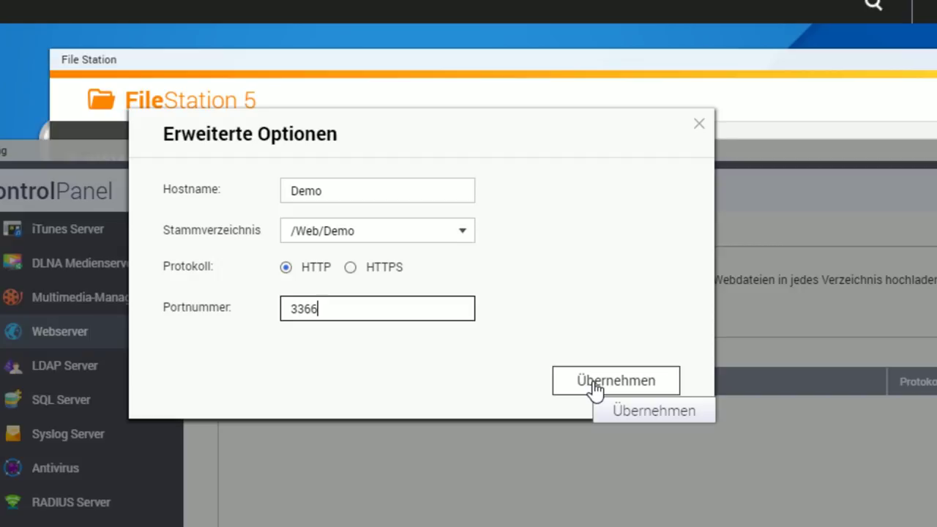
pyautogui.click(646, 392)
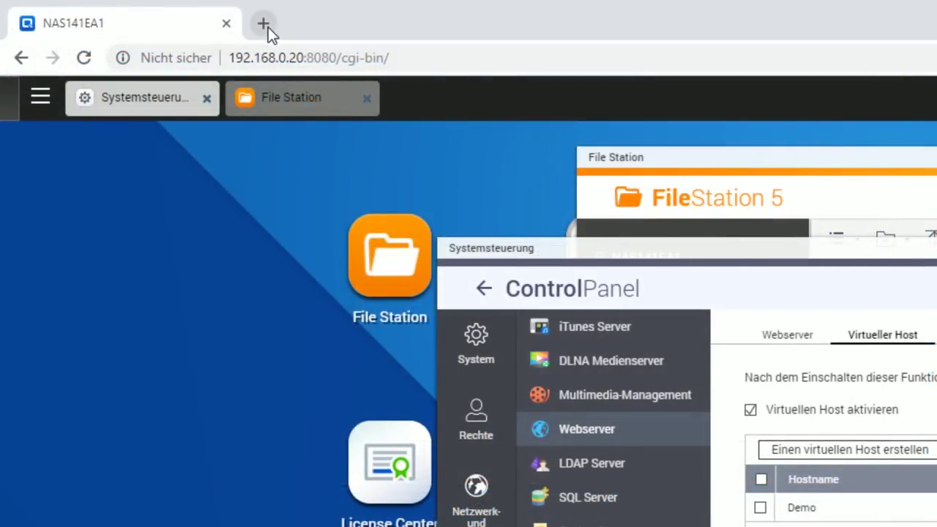
# Load 192.168.0.20:3366 in a new Chrome tab, which returns 403 Forbidden
pyautogui.click(263, 24)
pyautogui.write('192')
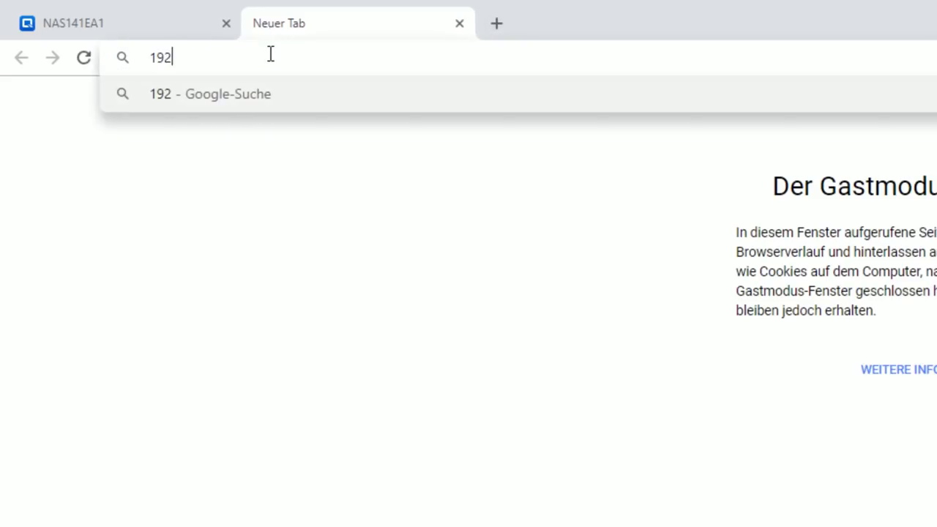
pyautogui.write('.168.0.20')
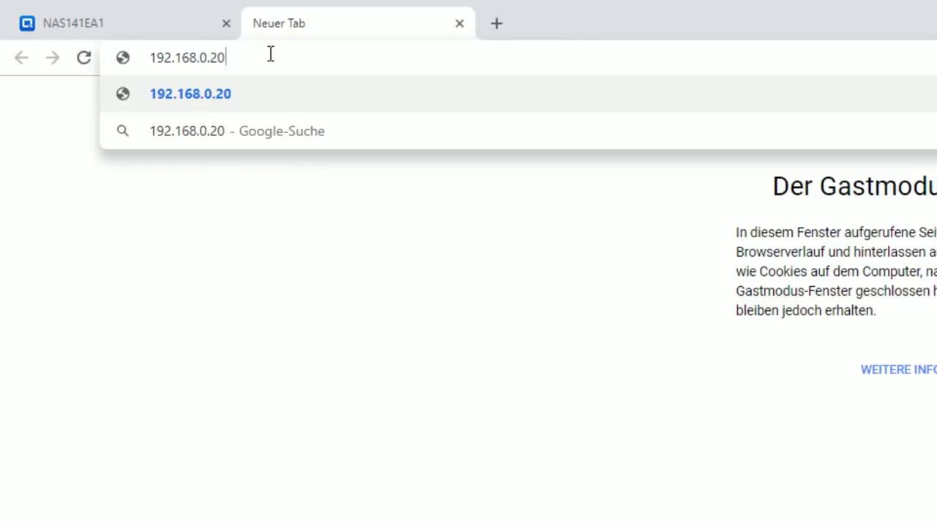
pyautogui.write(':')
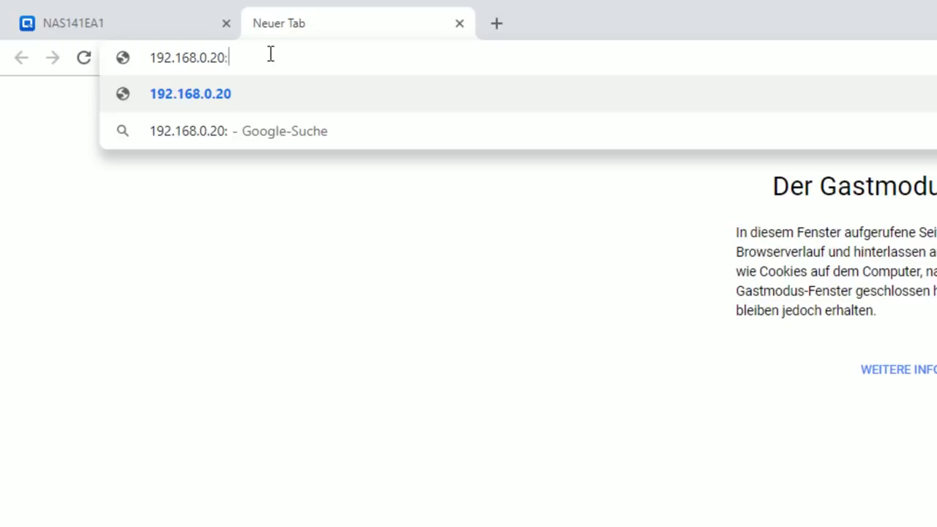
pyautogui.write('3366')
pyautogui.press('Return')
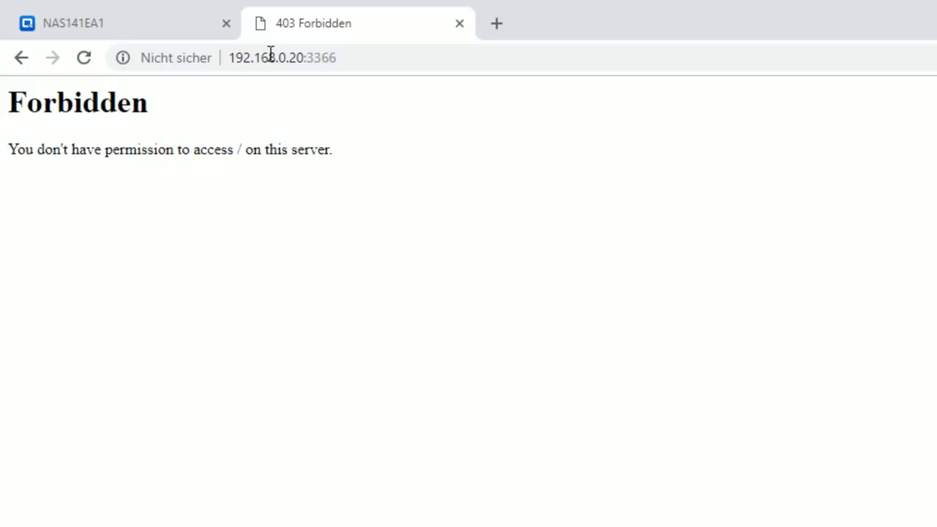
pyautogui.click(171, 25)
# Upload index.html into the Demo folder in File Station
pyautogui.moveTo(624, 156); pyautogui.dragTo(398, 161)
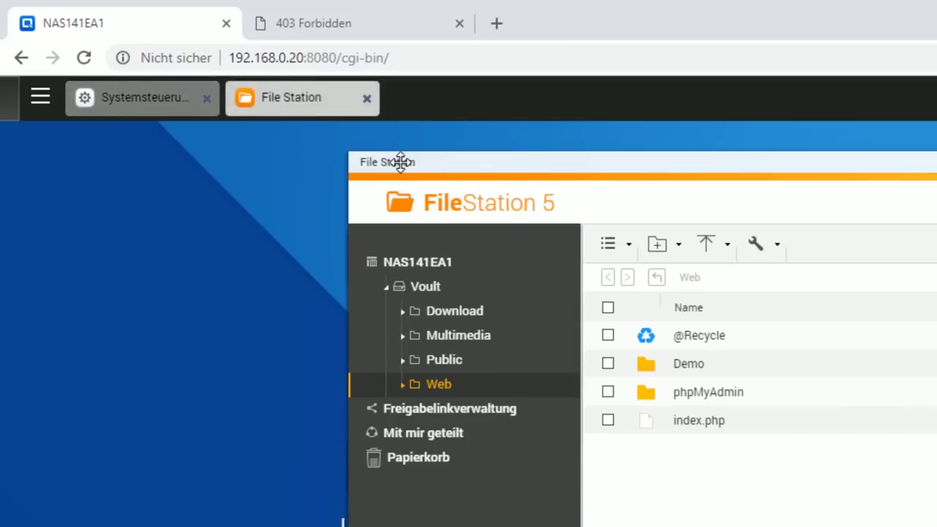
pyautogui.doubleClick(686, 370)
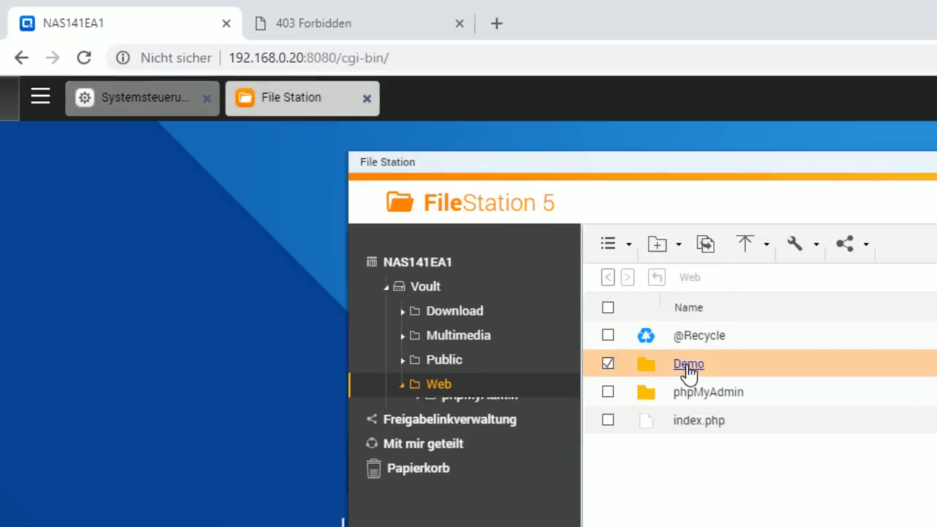
pyautogui.click(723, 251)
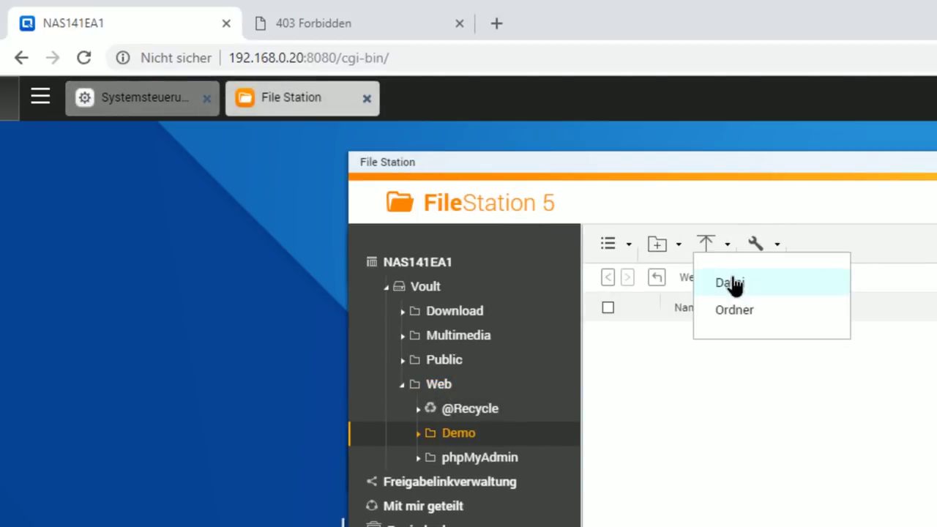
pyautogui.click(731, 284)
pyautogui.click(389, 138)
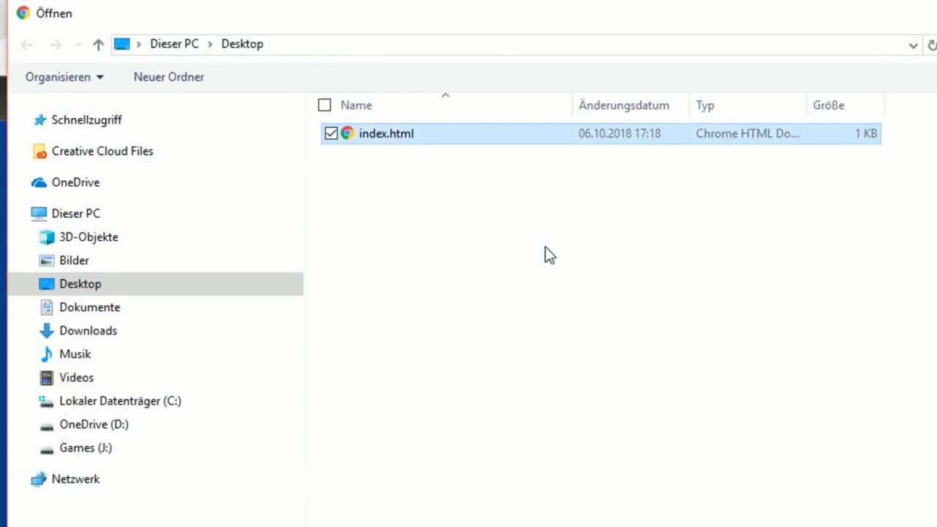
pyautogui.press('Return')
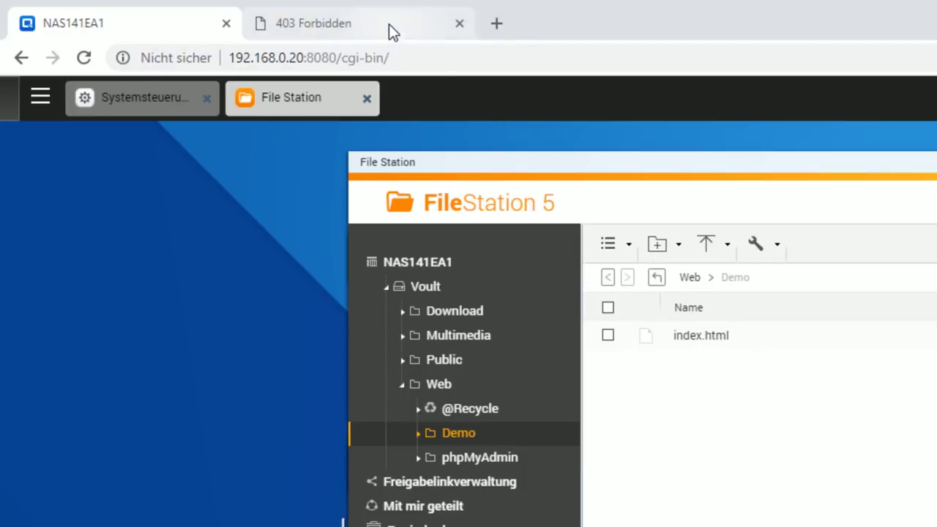
# Reload the port 3366 page to see Hallo, then return to the NAS tab
pyautogui.click(391, 33)
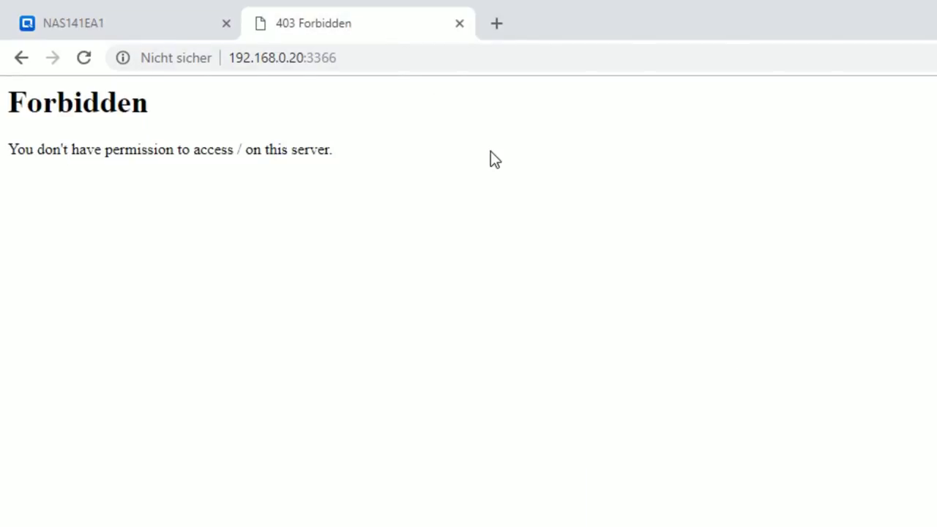
pyautogui.press('F5')
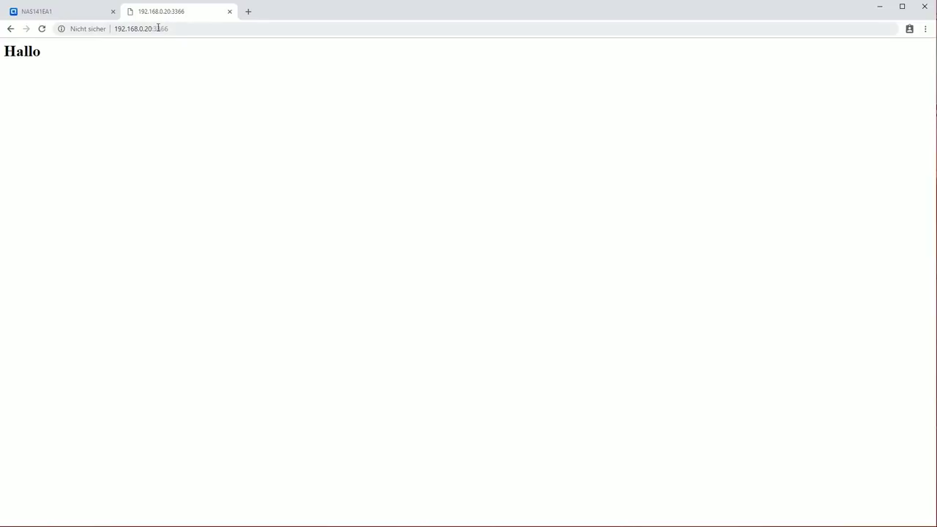
pyautogui.click(55, 12)
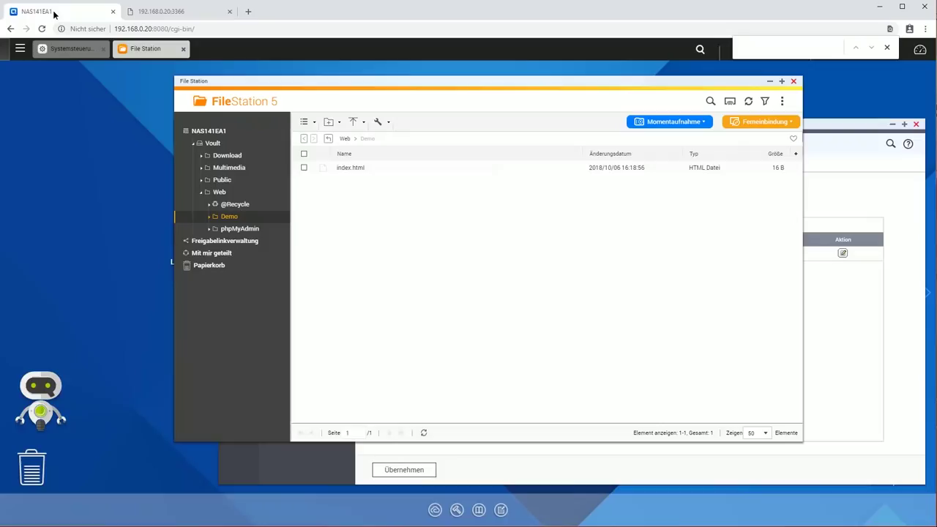
# Map \\192.168.0.20\Web as network drive Z: and log in with the NAS password
pyautogui.click(346, 169)
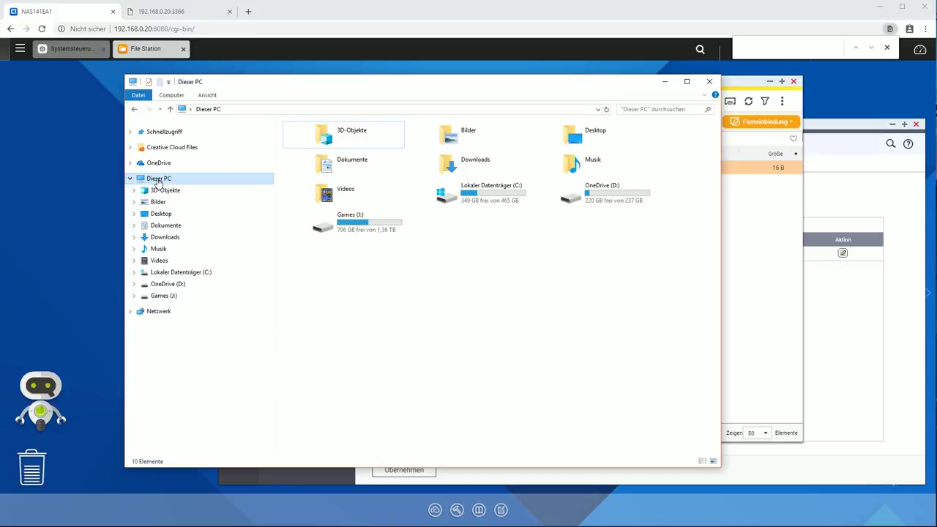
pyautogui.rightClick(158, 180)
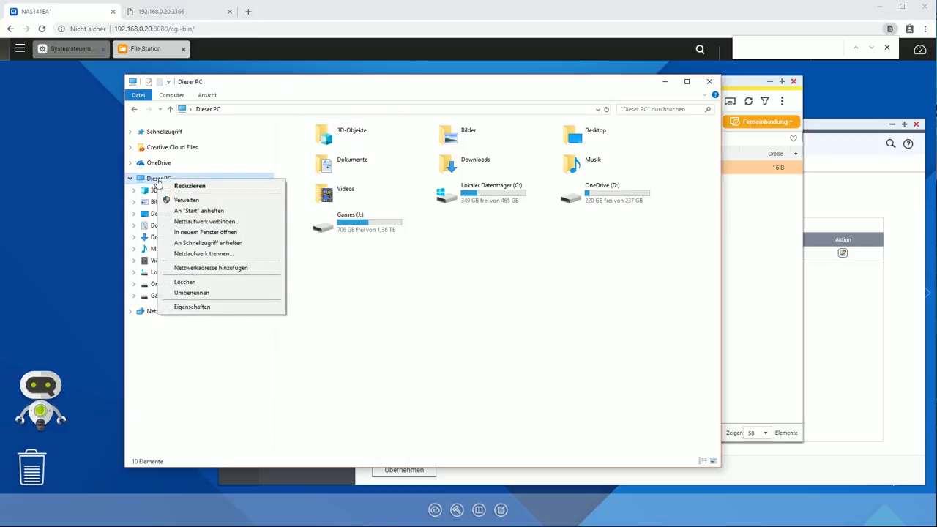
pyautogui.click(207, 222)
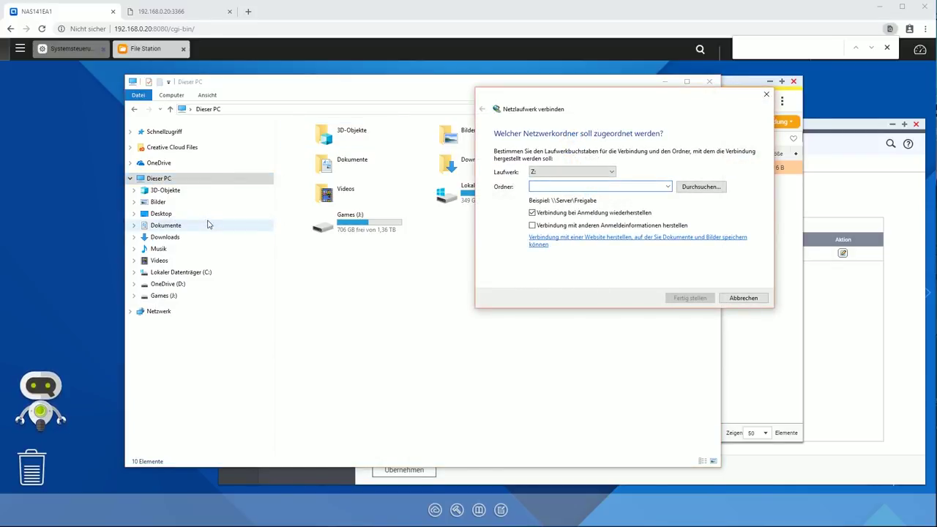
pyautogui.hotkey('alt', 'Down')
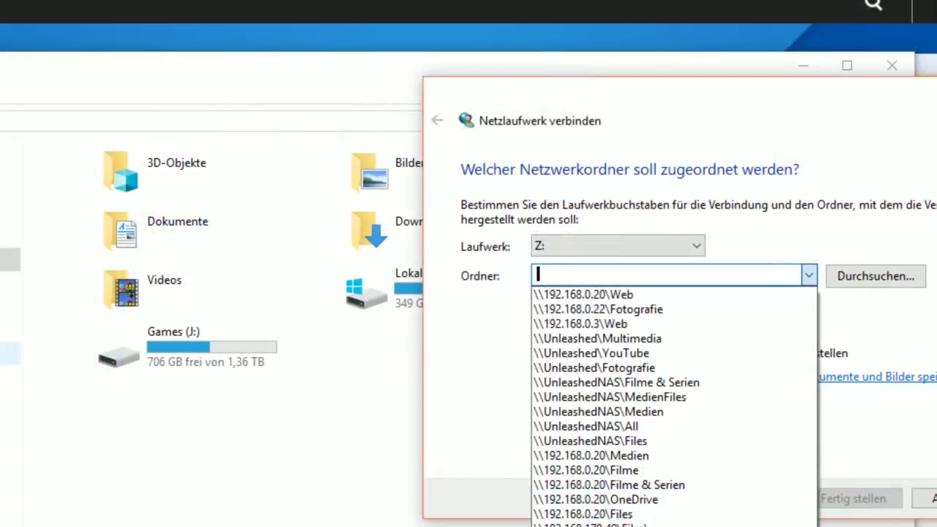
pyautogui.click(515, 96)
pyautogui.moveTo(506, 94); pyautogui.dragTo(220, 57)
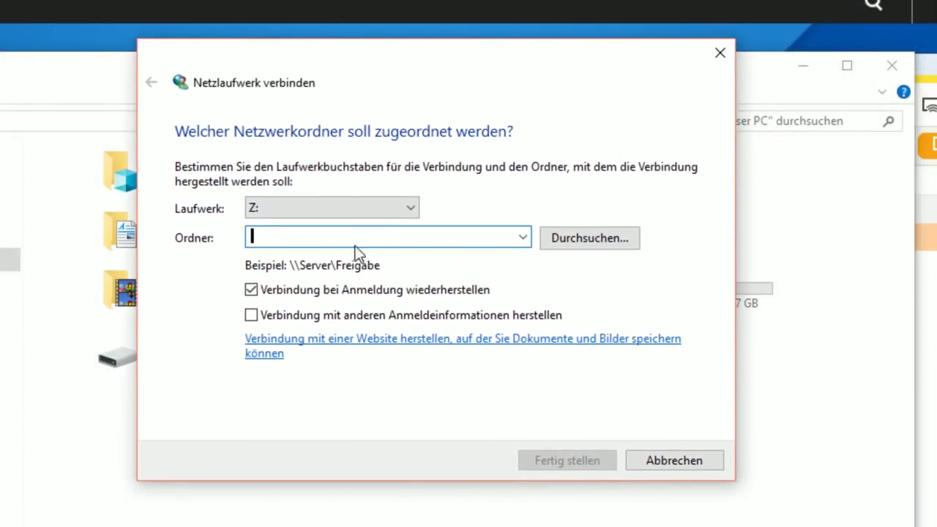
pyautogui.write('\\')
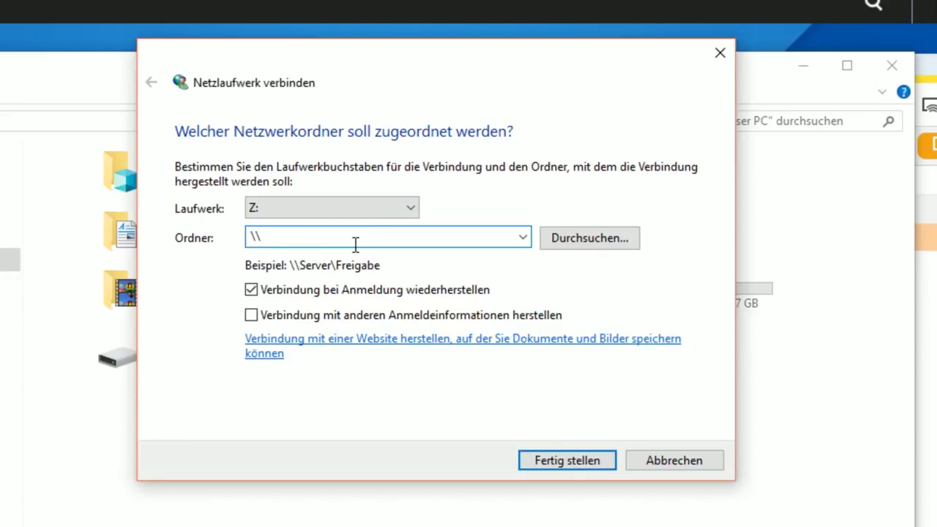
pyautogui.write('192.168.0.20\\Web')
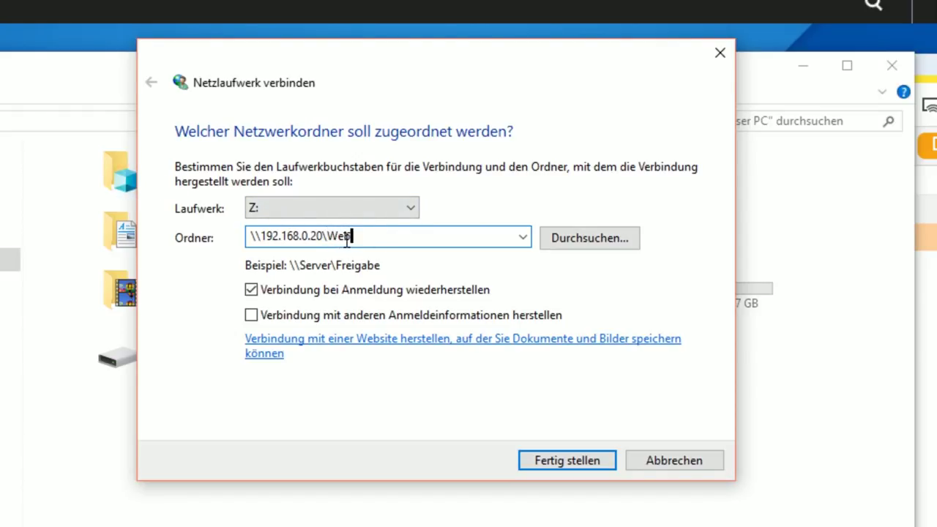
pyautogui.click(559, 456)
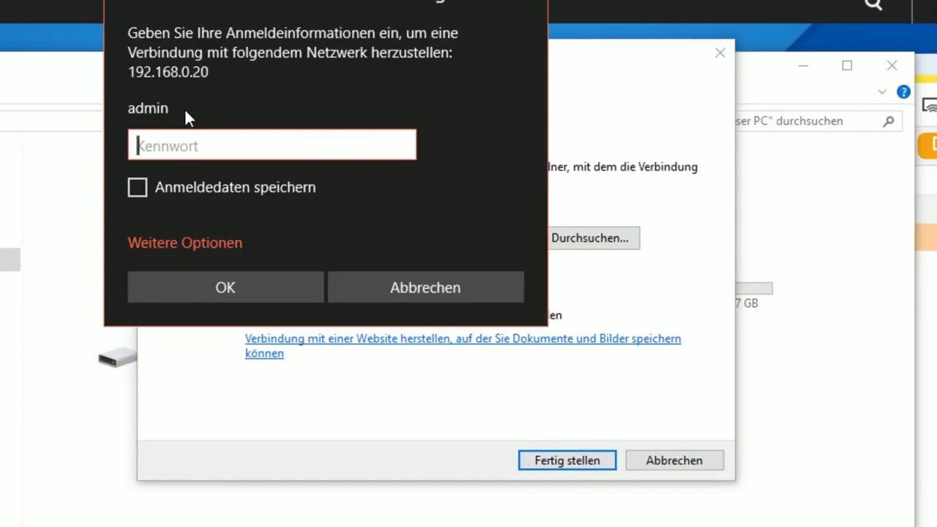
pyautogui.write('•••••')
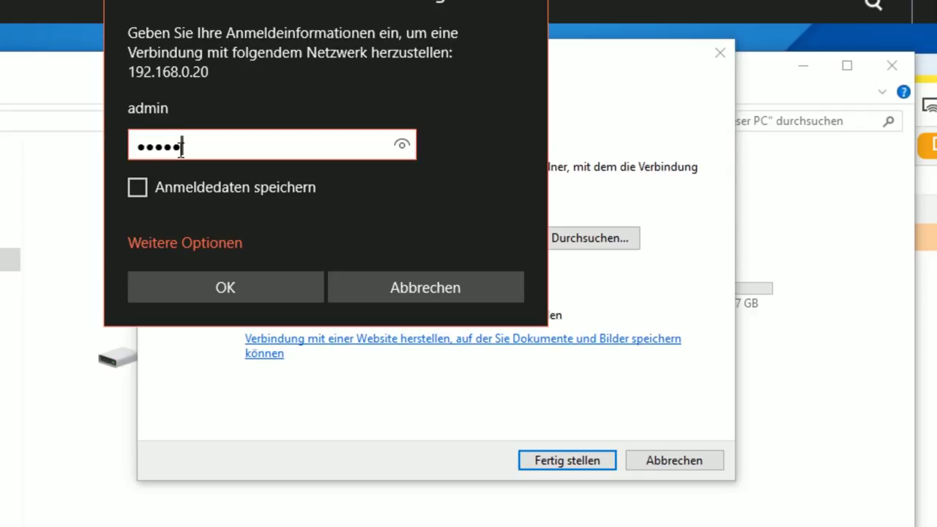
pyautogui.click(252, 288)
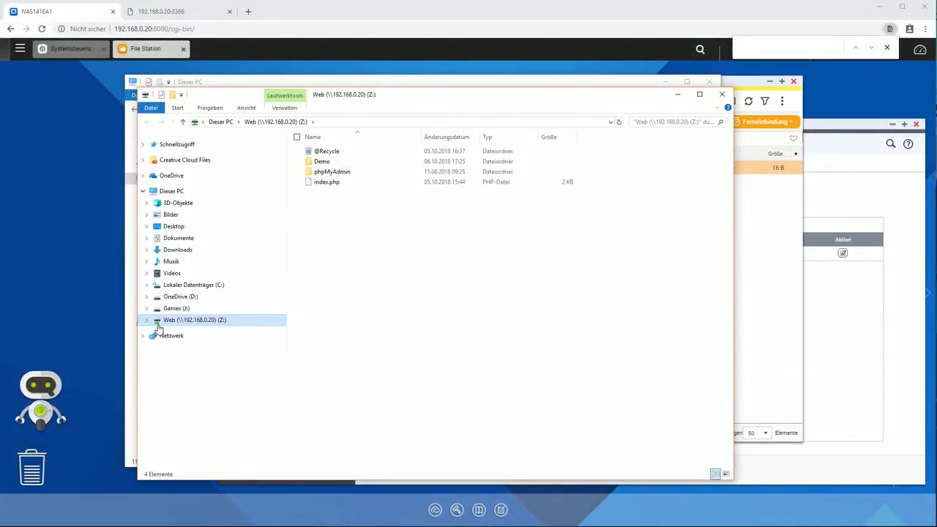
# Open the Z:\Demo folder as a project in Atom
pyautogui.doubleClick(320, 160)
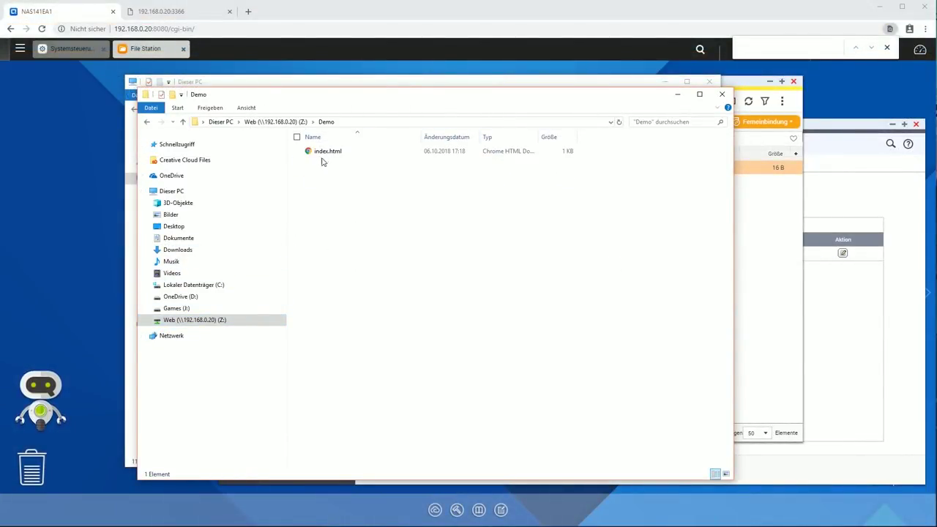
pyautogui.click(324, 155)
pyautogui.rightClick(333, 169)
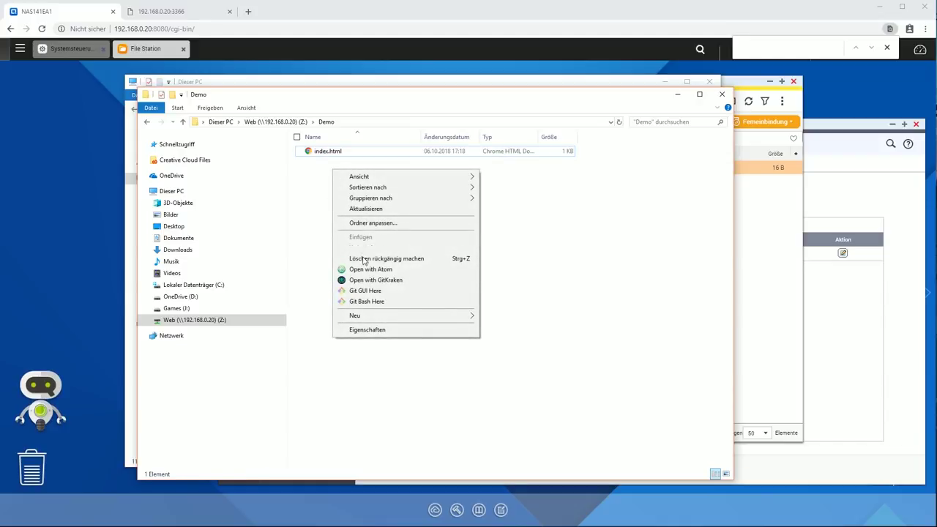
pyautogui.click(364, 271)
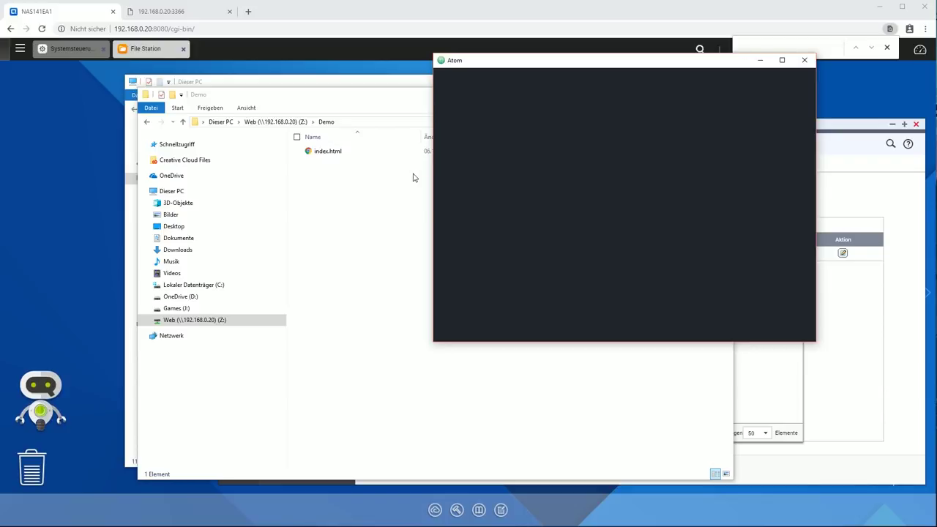
pyautogui.rightClick(364, 192)
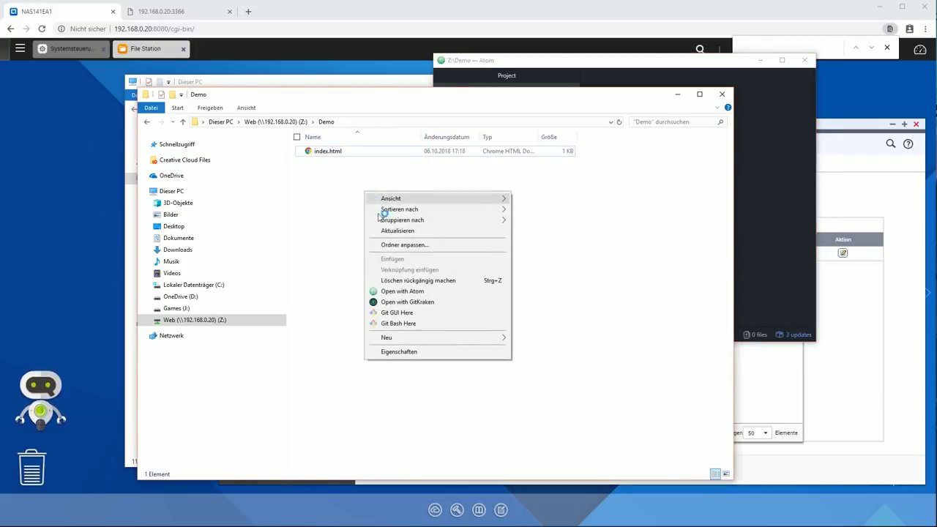
pyautogui.click(339, 257)
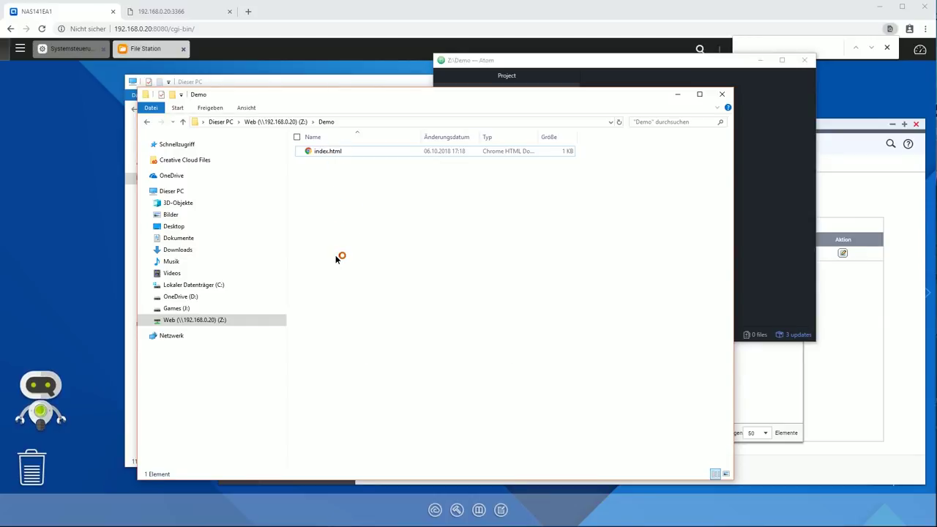
# Bring the QNAP Control Panel forward, then open index.html in Atom
pyautogui.click(404, 10)
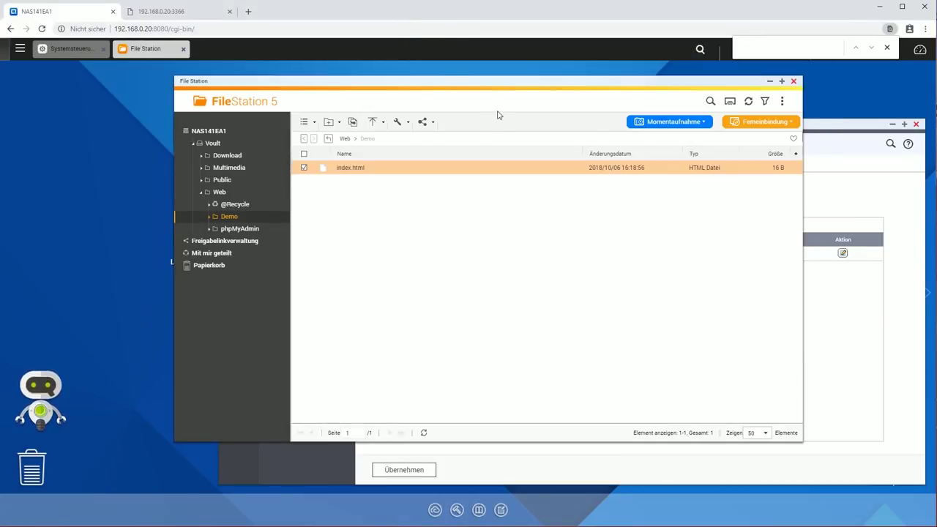
pyautogui.click(833, 122)
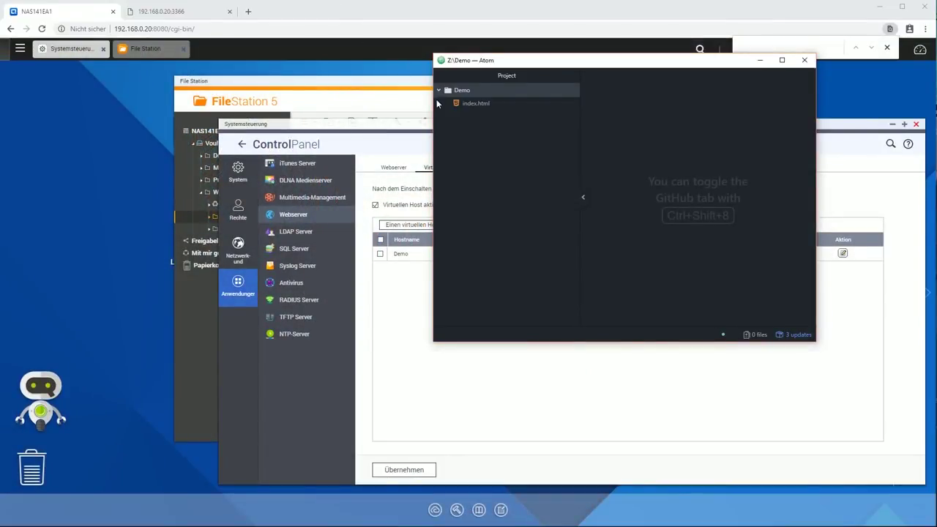
pyautogui.click(468, 104)
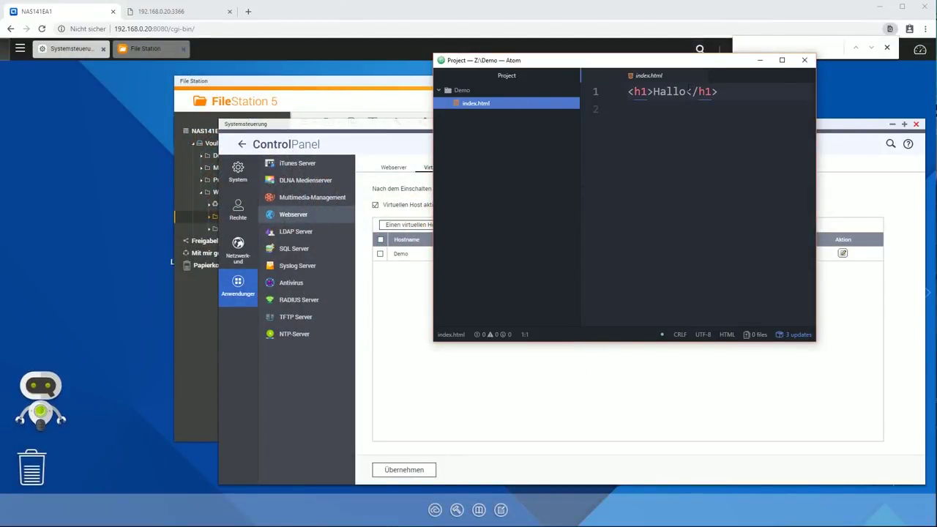
# Change the heading to Hallo123 and reload the port 3366 page to show it
pyautogui.click(687, 91)
pyautogui.write('123')
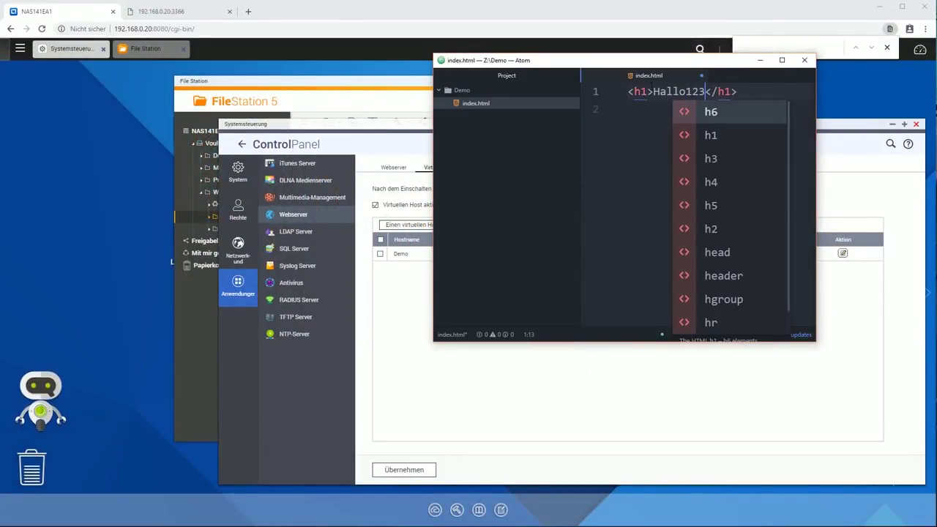
pyautogui.click(647, 94)
pyautogui.click(178, 11)
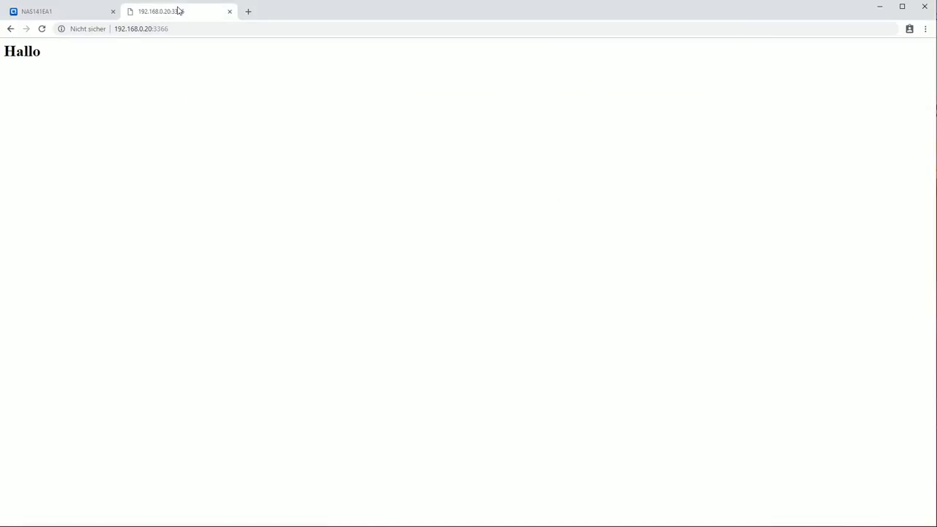
pyautogui.press('F5')
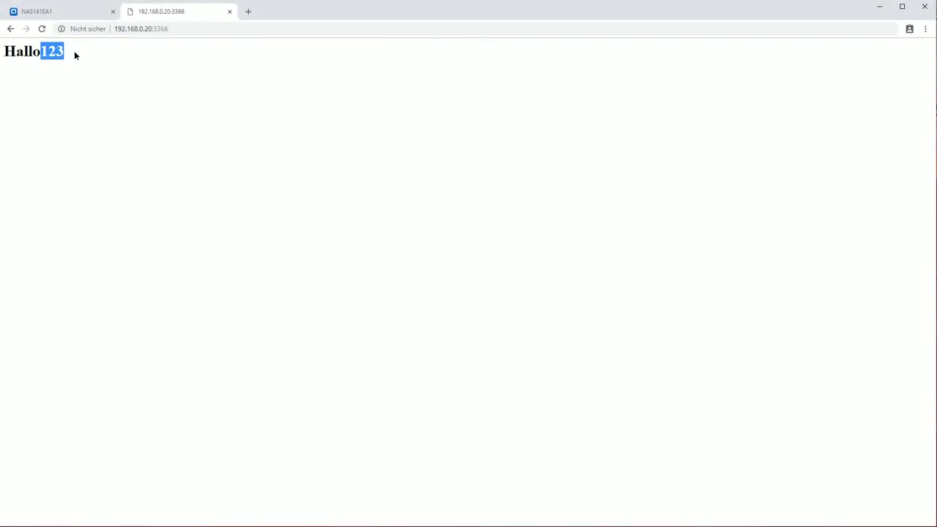
pyautogui.click(83, 55)
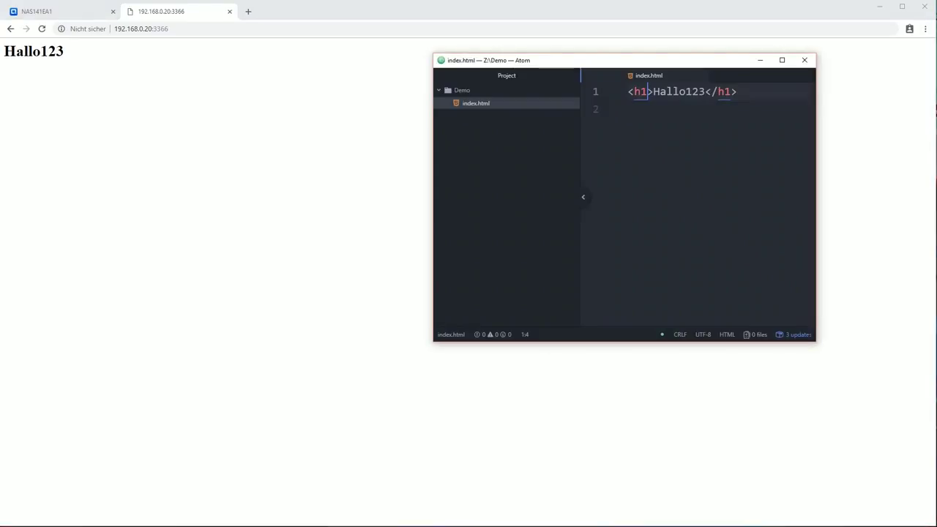
# Create a new file index.php in the Demo project and close the index.html tab
pyautogui.rightClick(542, 138)
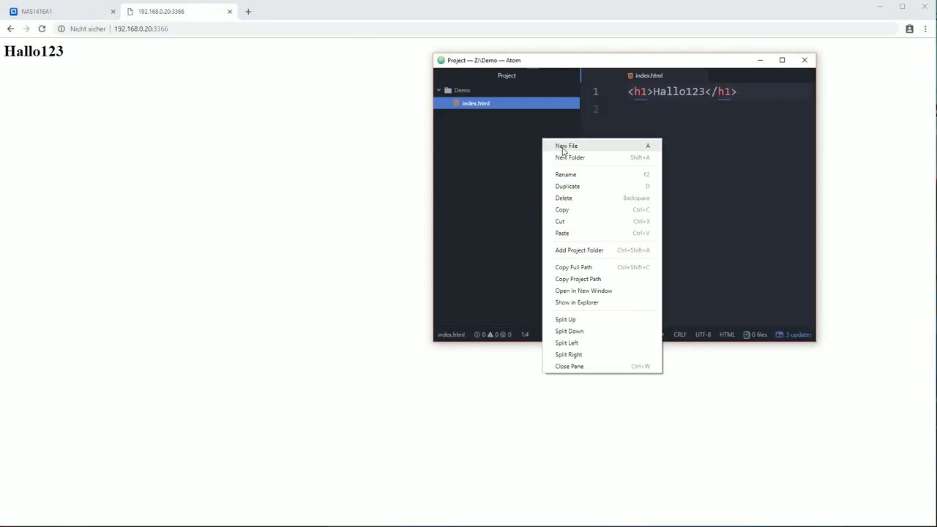
pyautogui.click(562, 146)
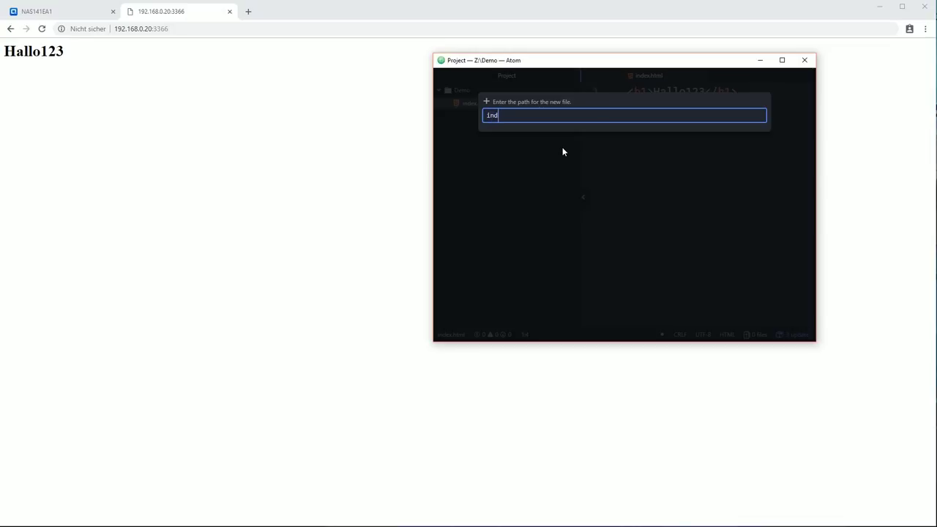
pyautogui.write('index.php')
pyautogui.press('Return')
pyautogui.rightClick(610, 245)
pyautogui.click(699, 81)
pyautogui.click(696, 76)
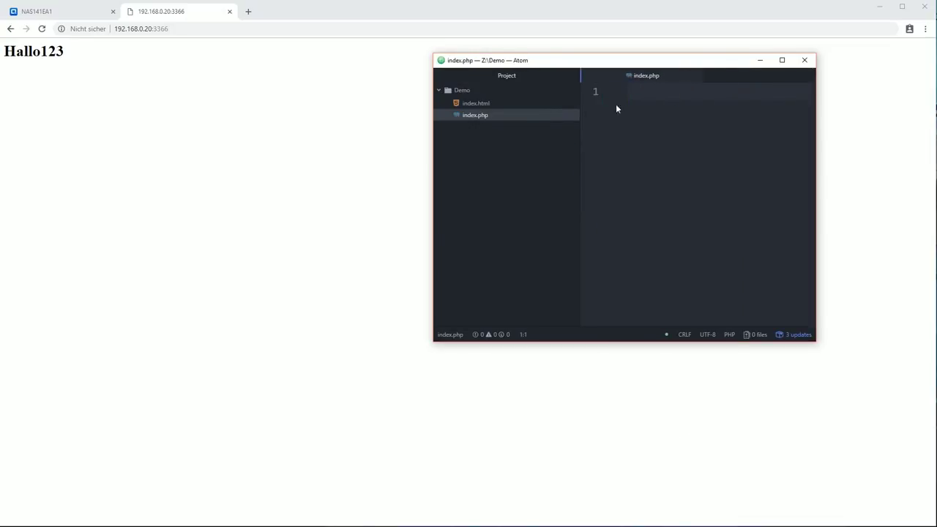
# Write <?php echo "Hallo"; ?> into index.php, save, and return to the browser
pyautogui.write('<?php ?>')
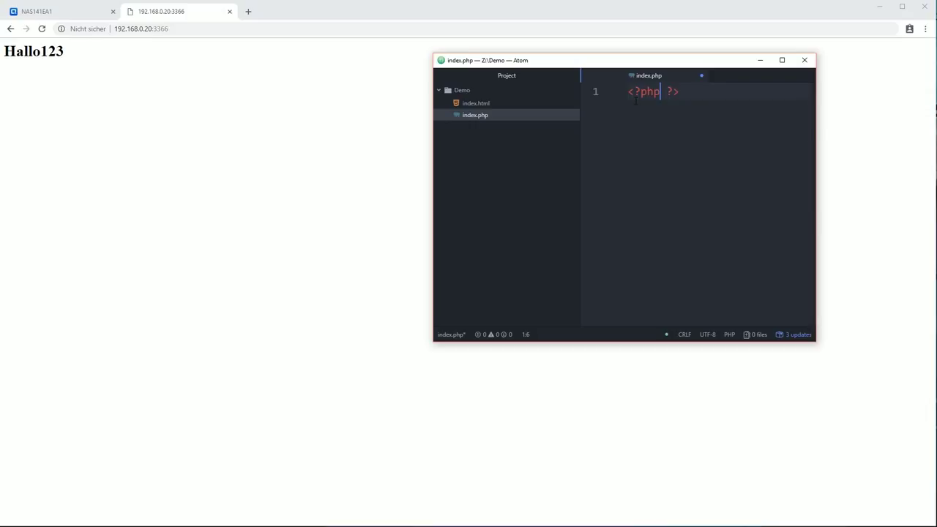
pyautogui.write(' echo "Hallo"')
pyautogui.hotkey('ctrl', 's')
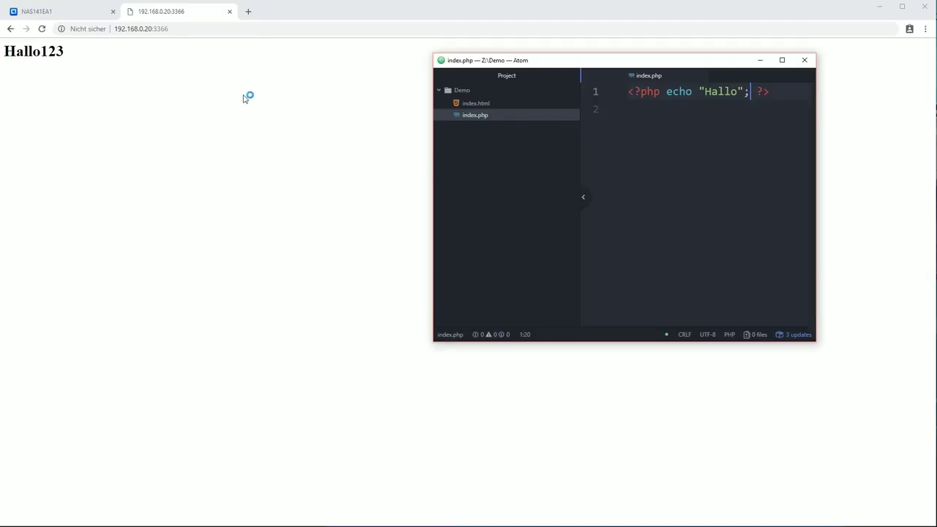
pyautogui.click(223, 83)
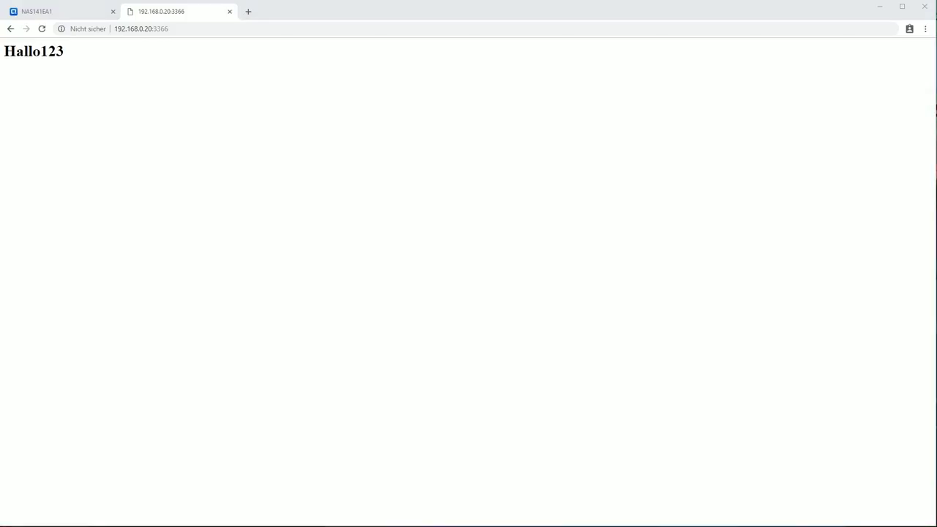
# Try deleting index.html in Atom and dismiss the trash error
pyautogui.click(476, 104)
pyautogui.rightClick(477, 103)
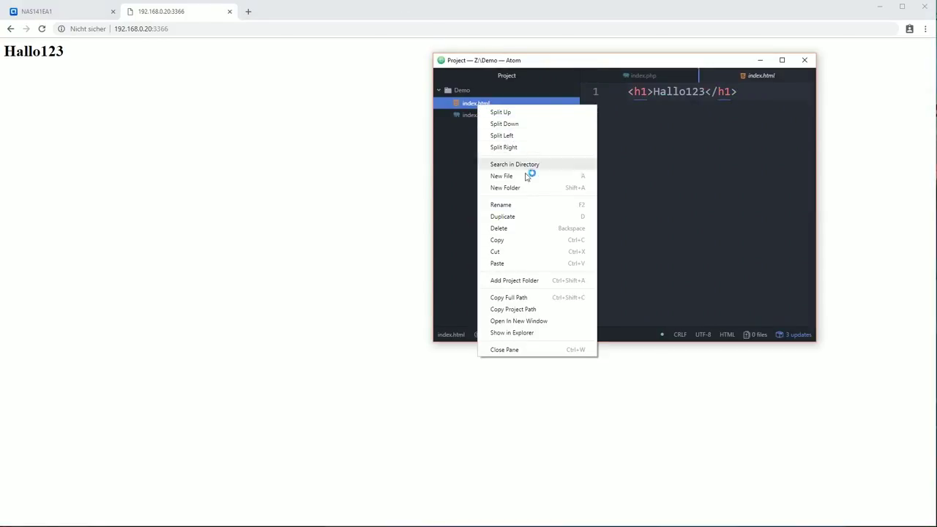
pyautogui.click(508, 229)
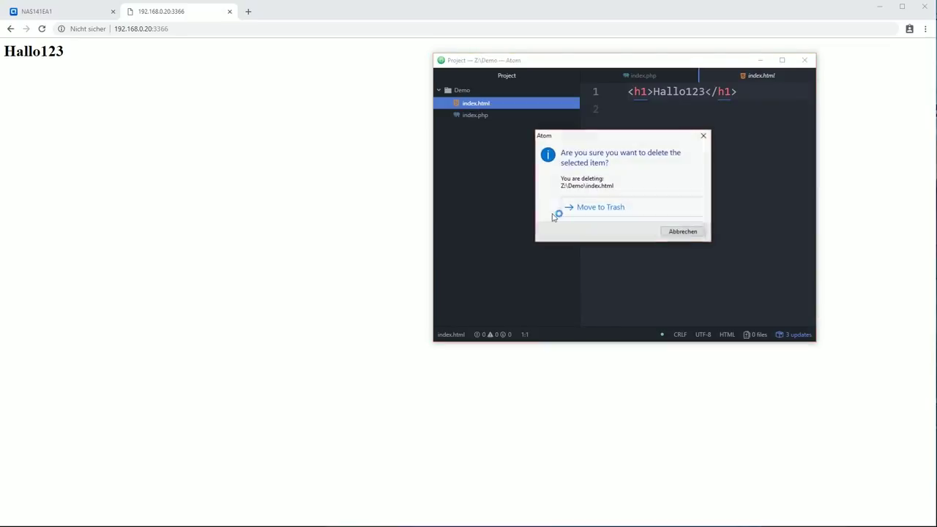
pyautogui.click(620, 208)
pyautogui.click(802, 100)
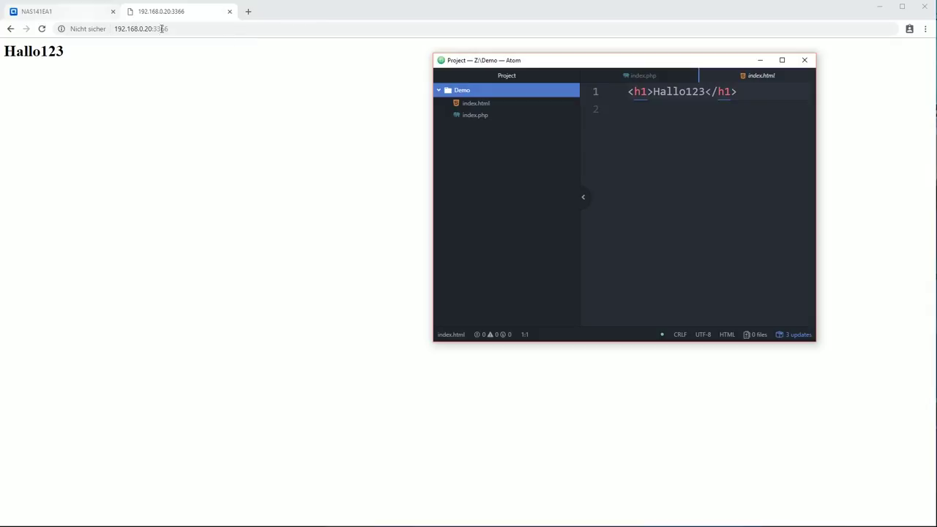
# Rename index.html to asdasd.html in the project tree
pyautogui.click(476, 105)
pyautogui.rightClick(475, 104)
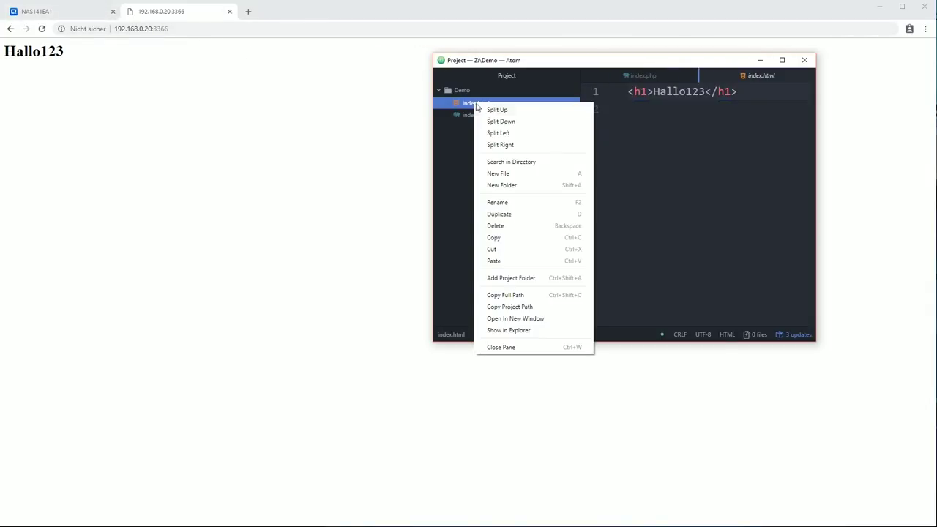
pyautogui.click(503, 205)
pyautogui.write('asdasd.html')
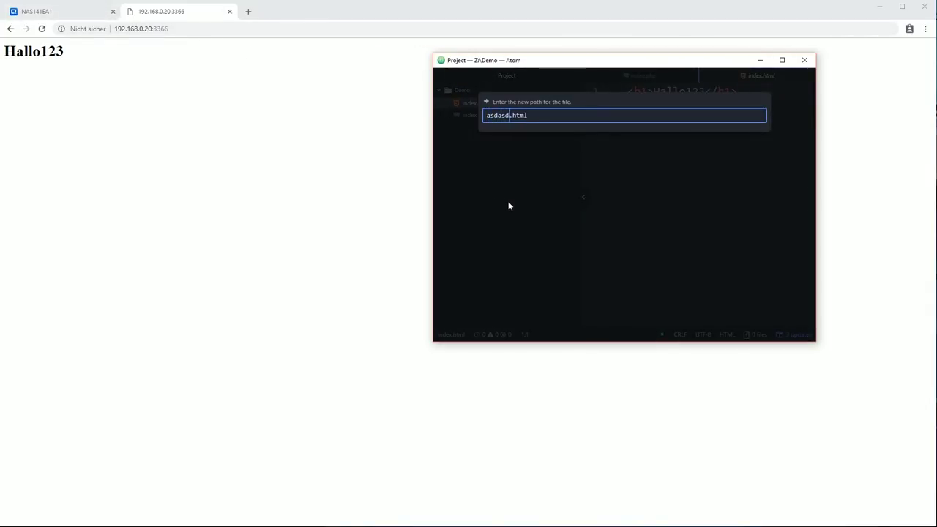
pyautogui.press('Return')
# Reload the port 3366 page to see the PHP output Hallo, then return to the NAS141EA1 tab
pyautogui.click(378, 119)
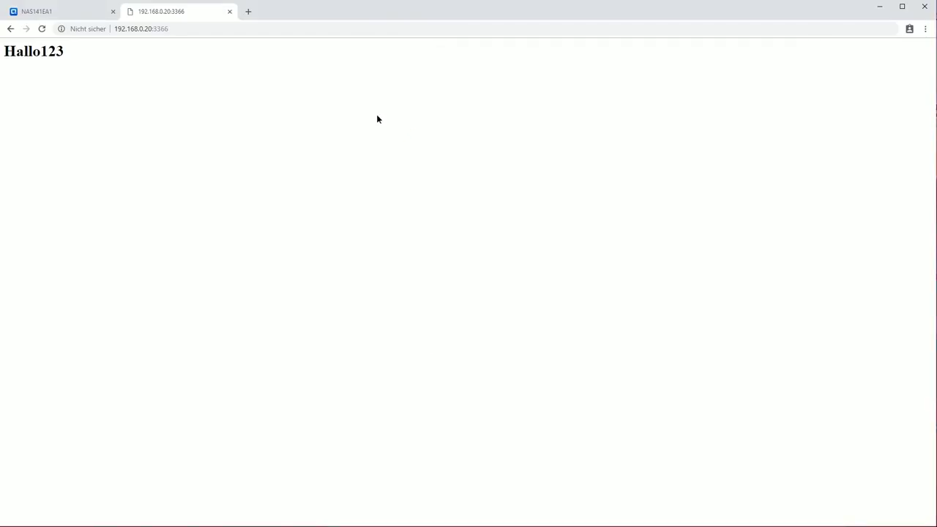
pyautogui.click(41, 29)
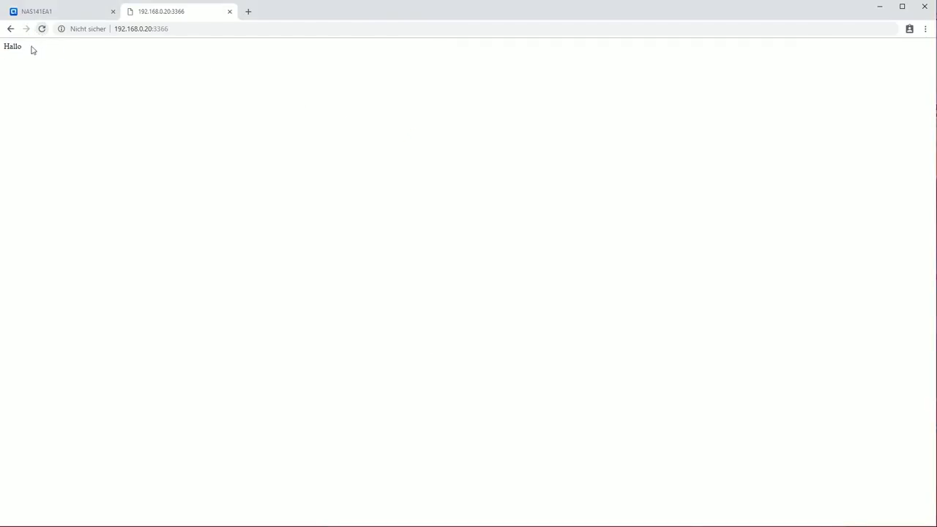
pyautogui.doubleClick(14, 46)
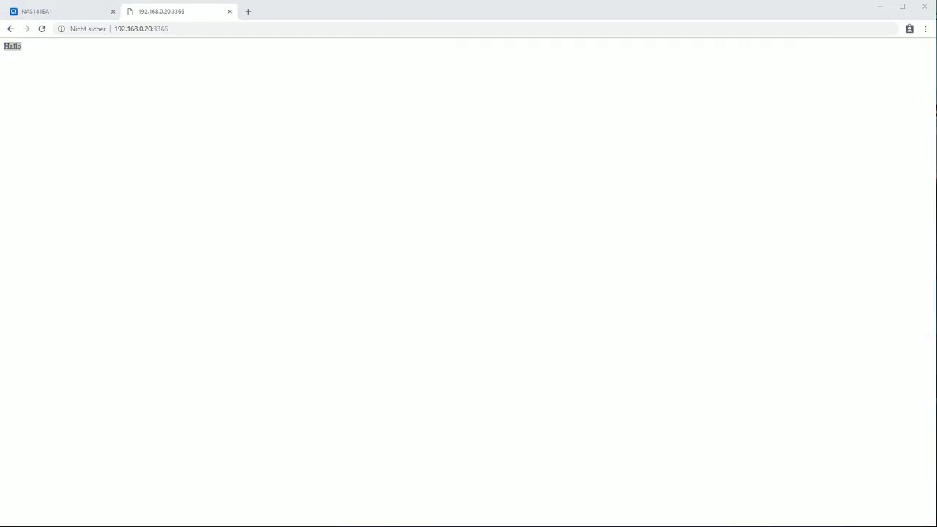
pyautogui.hotkey('alt', 'Tab')
pyautogui.click(644, 76)
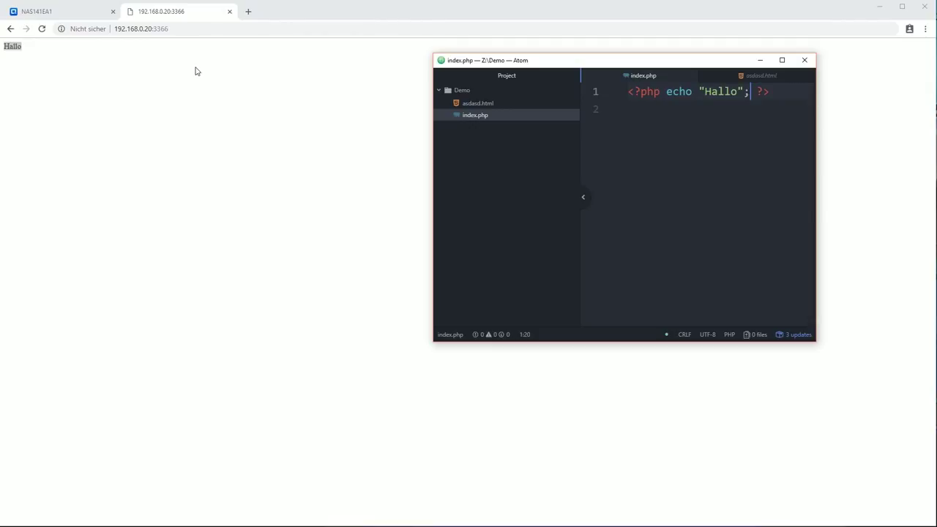
pyautogui.click(56, 13)
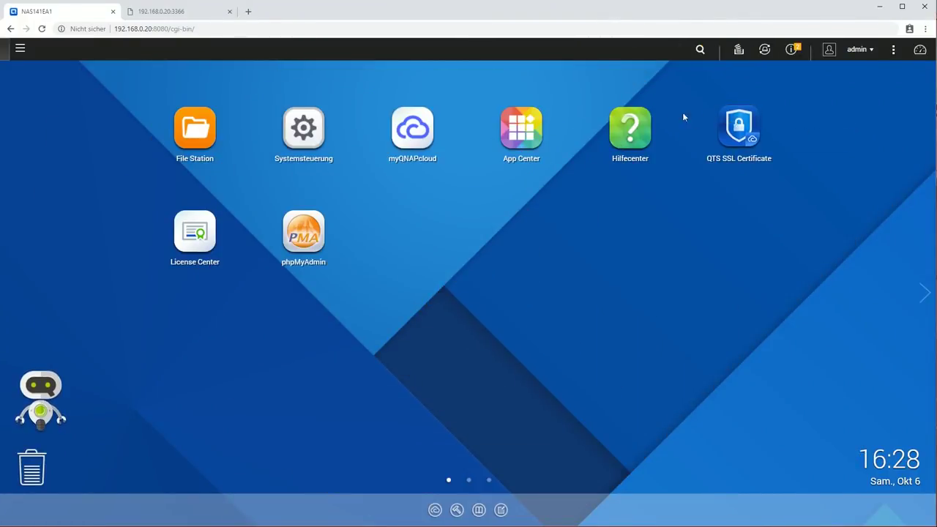
# Browse the installed apps in App Center, then reopen the Control Panel (Systemsteuerung)
pyautogui.click(528, 132)
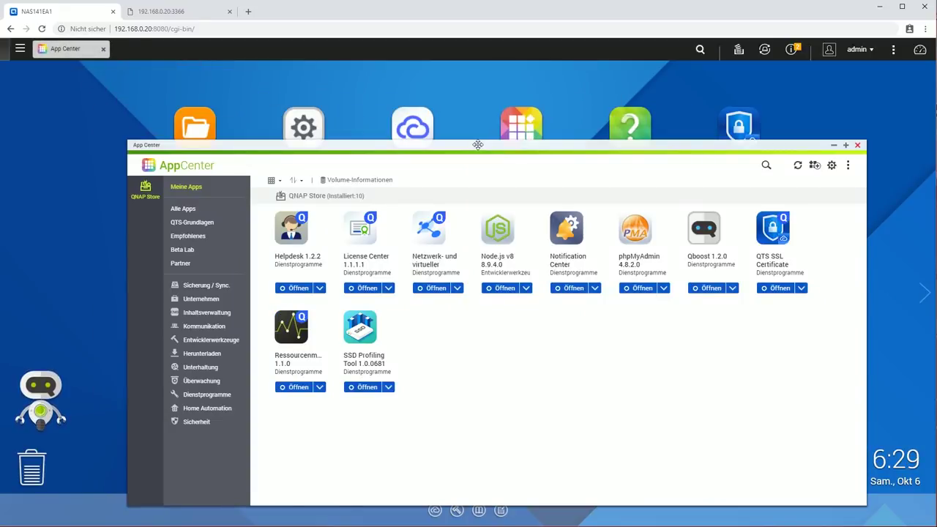
pyautogui.moveTo(478, 144); pyautogui.dragTo(448, 83)
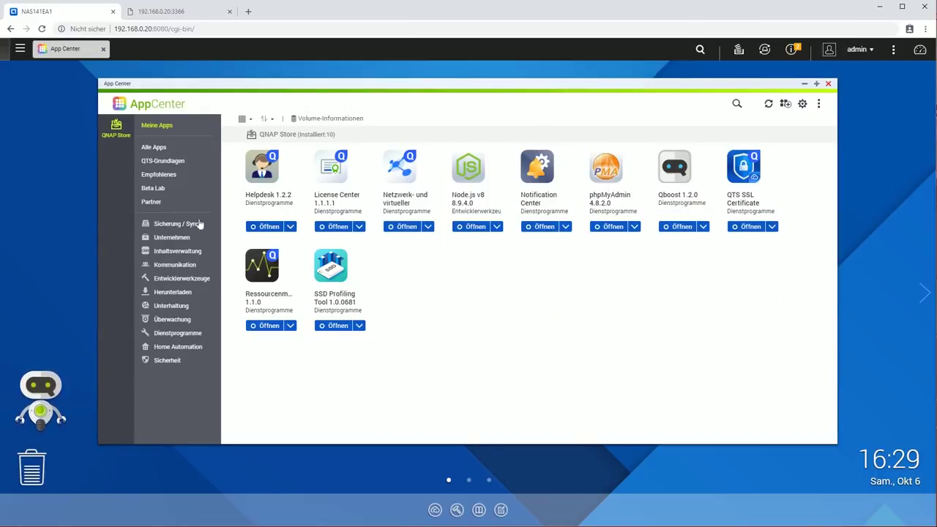
pyautogui.click(829, 85)
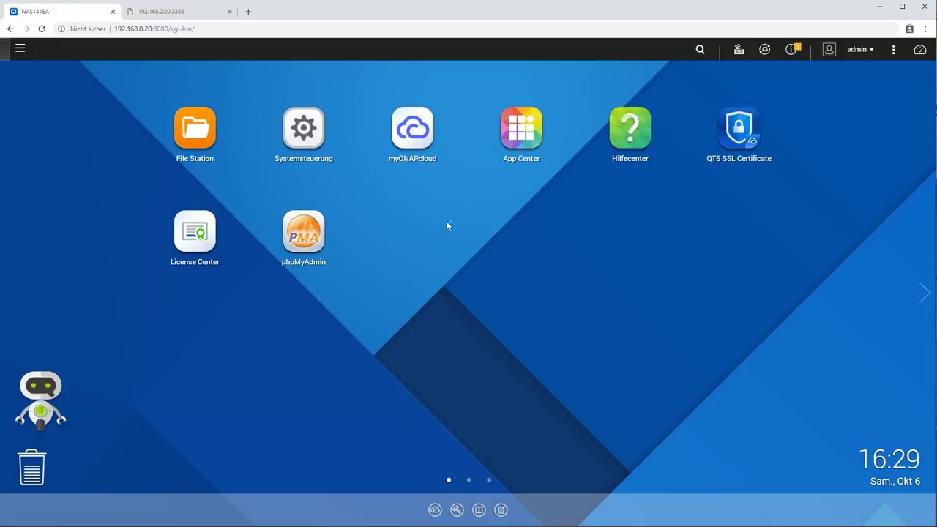
pyautogui.click(303, 132)
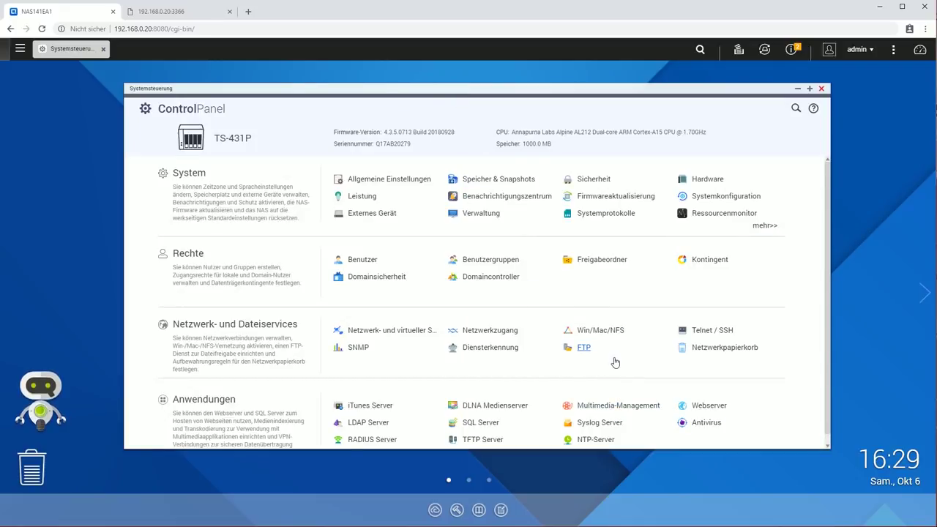
# Check the MariaDB SQL Server settings on port 3306, then open the phpMyAdmin login page
pyautogui.click(492, 423)
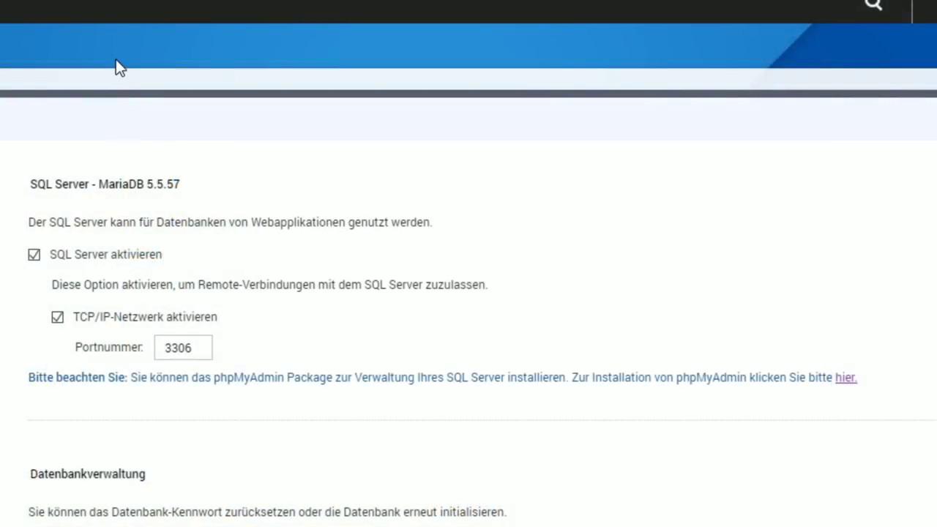
pyautogui.moveTo(119, 76); pyautogui.dragTo(313, 79)
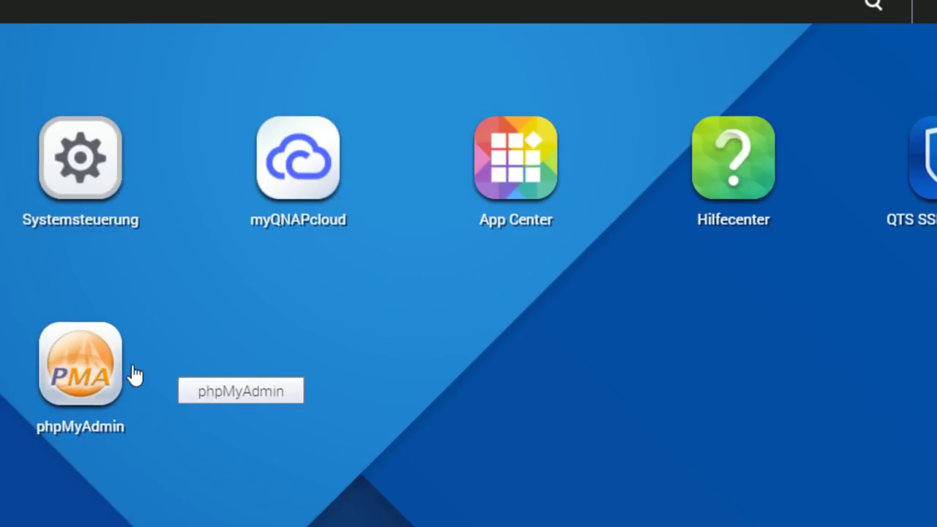
pyautogui.click(110, 370)
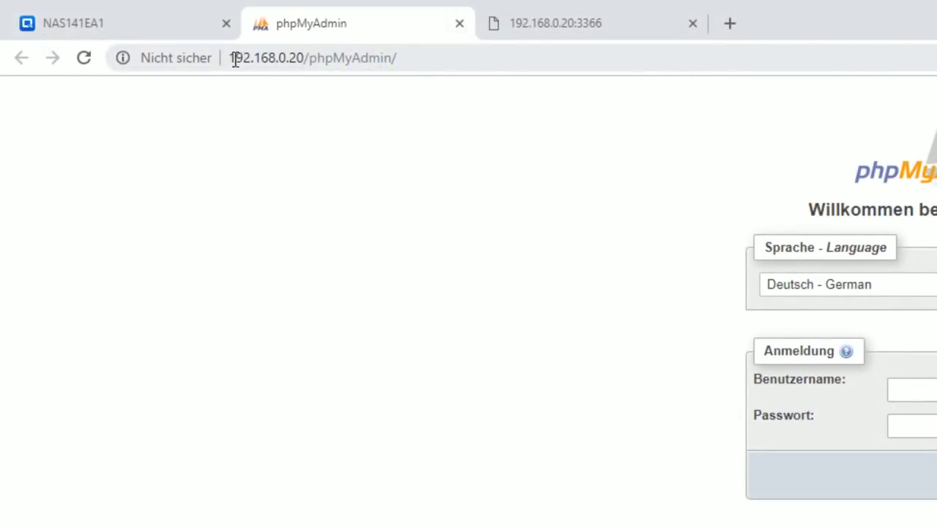
# Log in to phpMyAdmin as root with the account password
pyautogui.moveTo(315, 58); pyautogui.dragTo(433, 59)
pyautogui.click(551, 188)
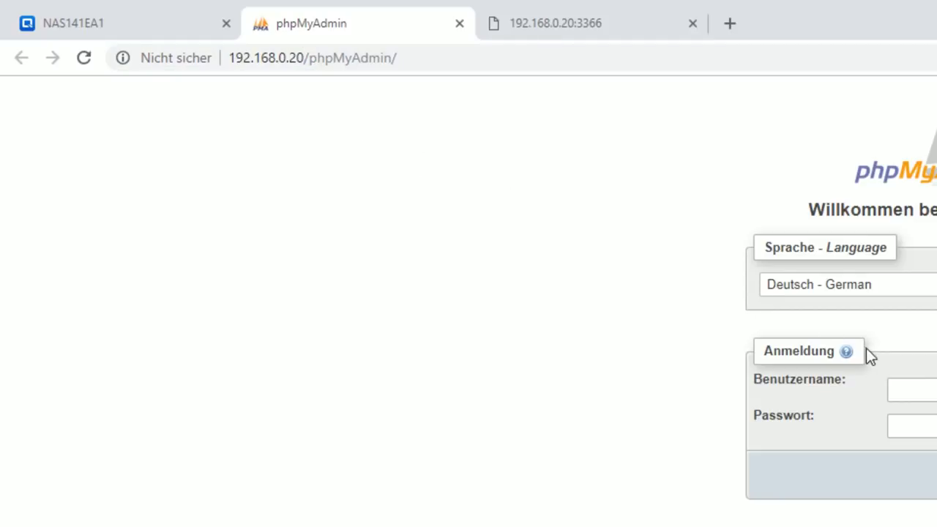
pyautogui.click(920, 391)
pyautogui.write('root')
pyautogui.press('Tab')
pyautogui.write('admin')
pyautogui.press('Return')
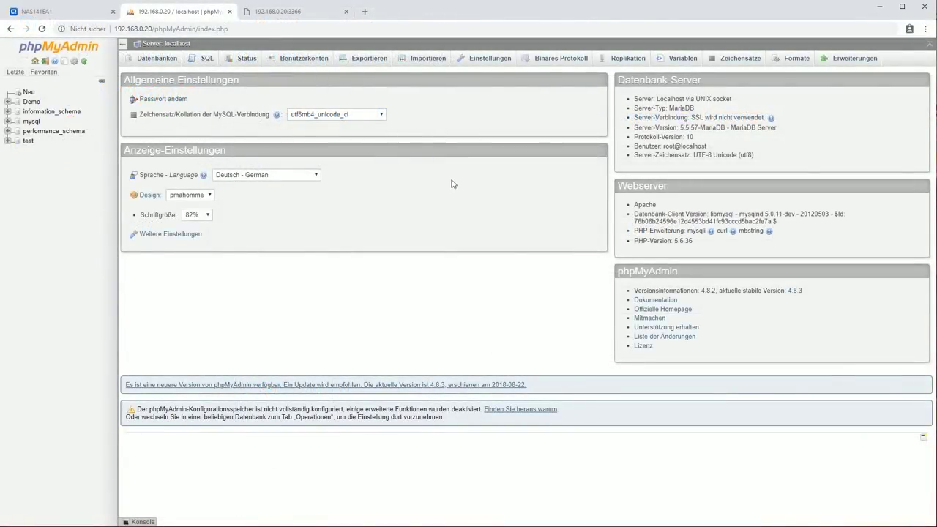
# Create a new database named asdasd under Datenbanken
pyautogui.click(168, 61)
pyautogui.click(189, 136)
pyautogui.write('asdasd')
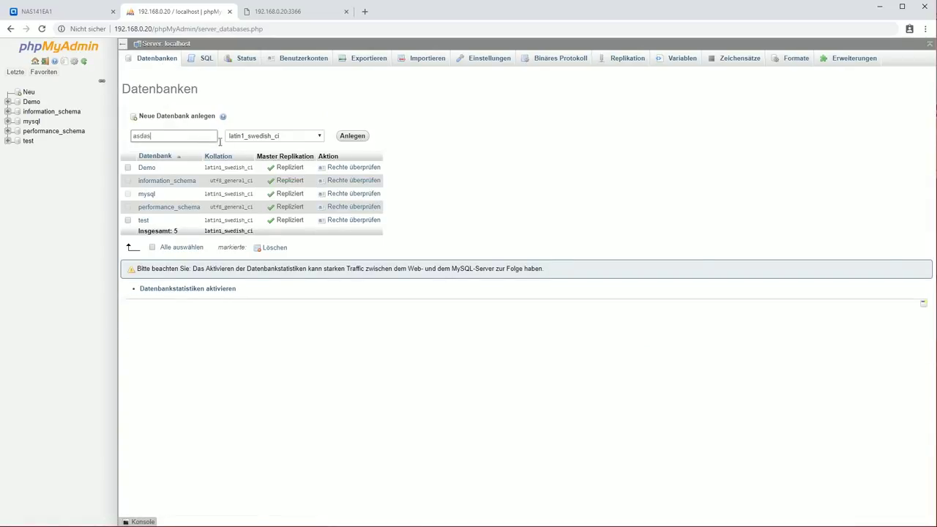
pyautogui.click(344, 137)
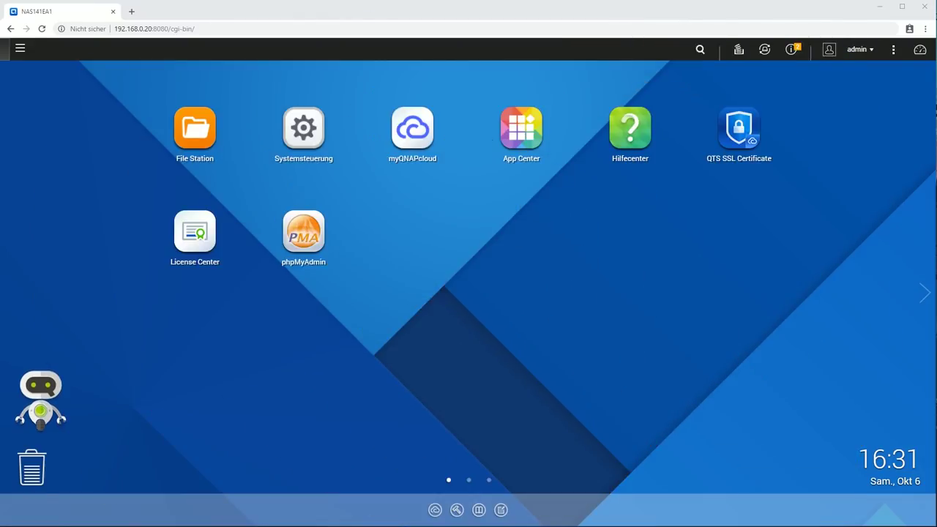
# Confirm Node.js v8 8.9.4.0 is installed in App Center, then position the PuTTY Configuration window
pyautogui.click(526, 132)
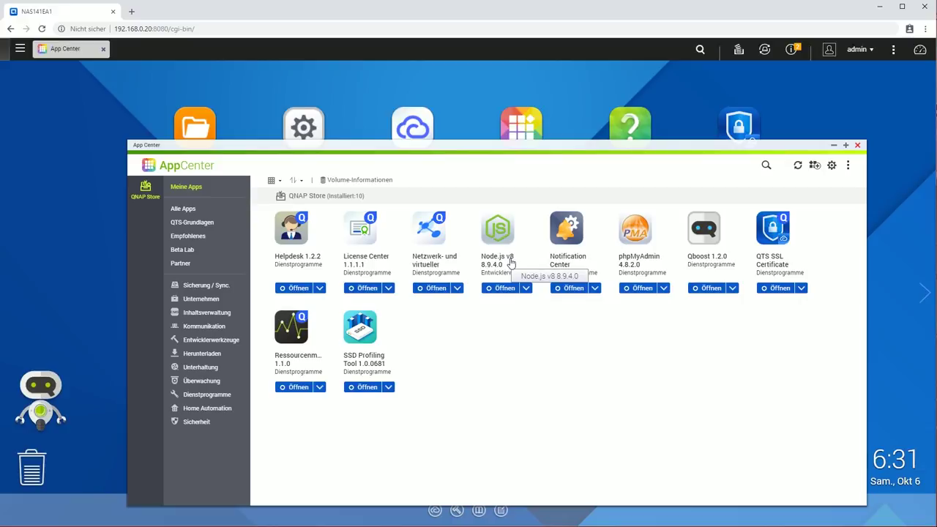
pyautogui.click(858, 145)
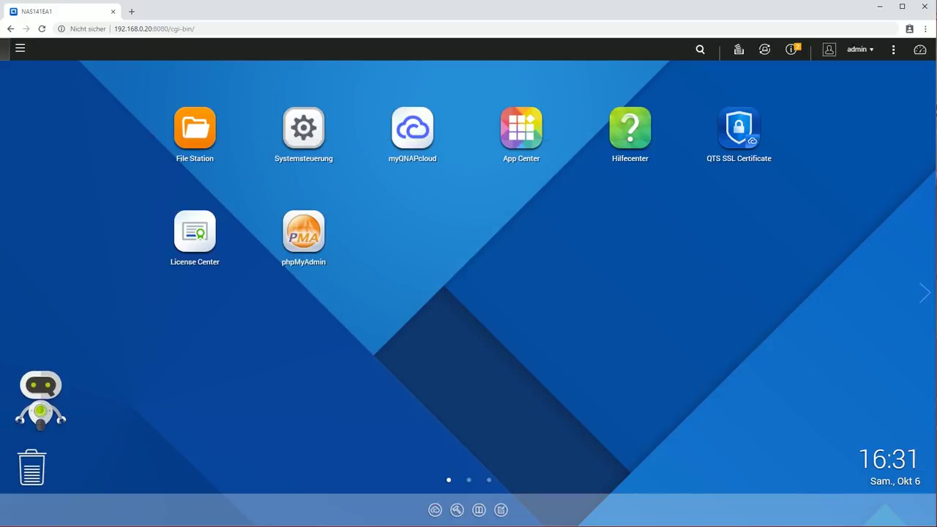
pyautogui.moveTo(524, 119); pyautogui.dragTo(494, 145)
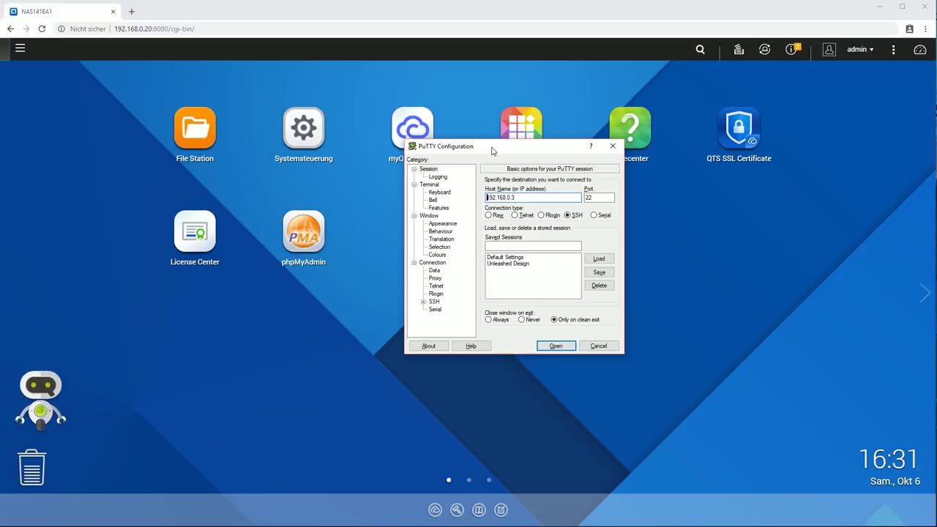
# Change the PuTTY host address to 192.168.0.20, keeping SSH port 22
pyautogui.press('BackSpace')
pyautogui.write('20')
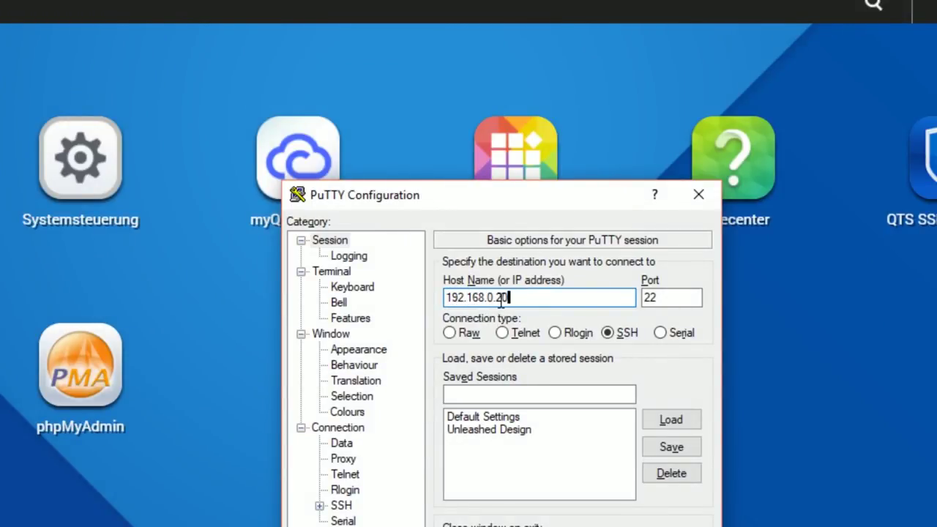
pyautogui.moveTo(661, 298); pyautogui.dragTo(641, 306)
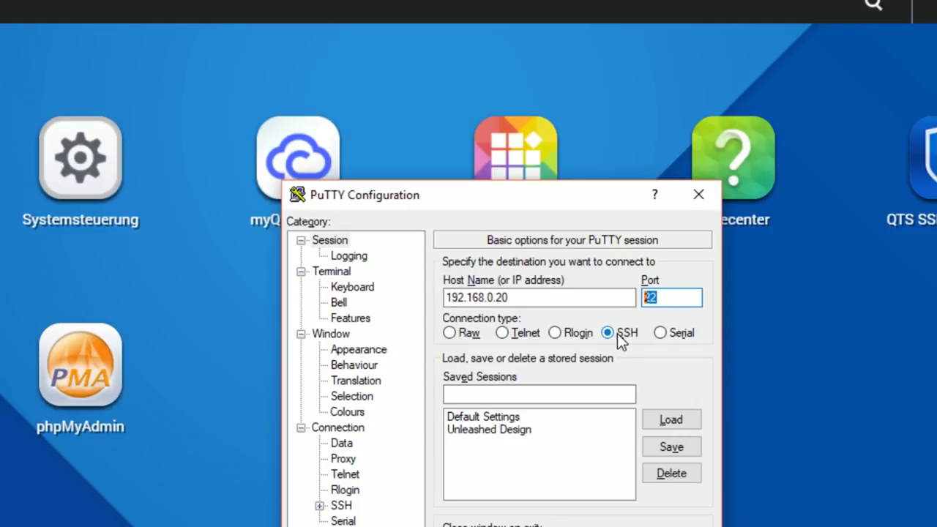
pyautogui.moveTo(523, 192); pyautogui.dragTo(478, 7)
# Open the SSH session and accept the NAS host key
pyautogui.click(540, 415)
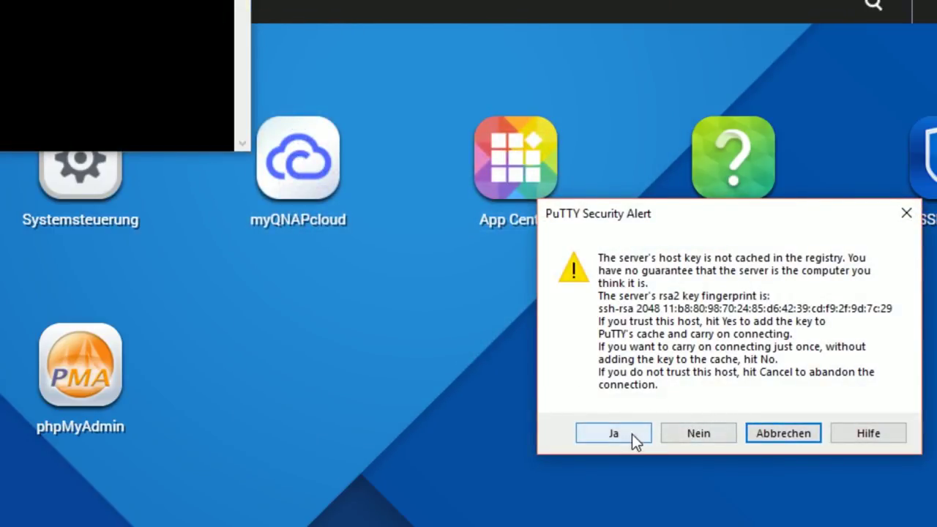
pyautogui.click(632, 434)
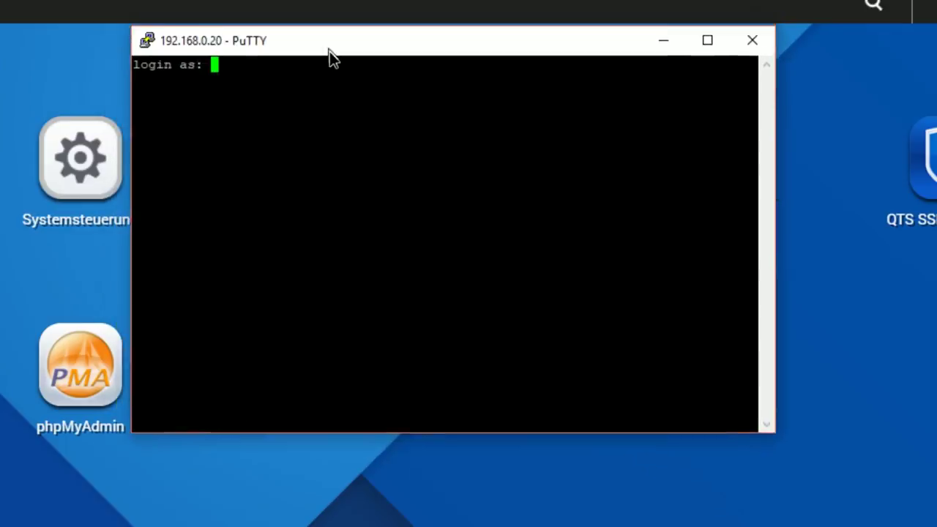
pyautogui.moveTo(329, 56); pyautogui.dragTo(311, 95)
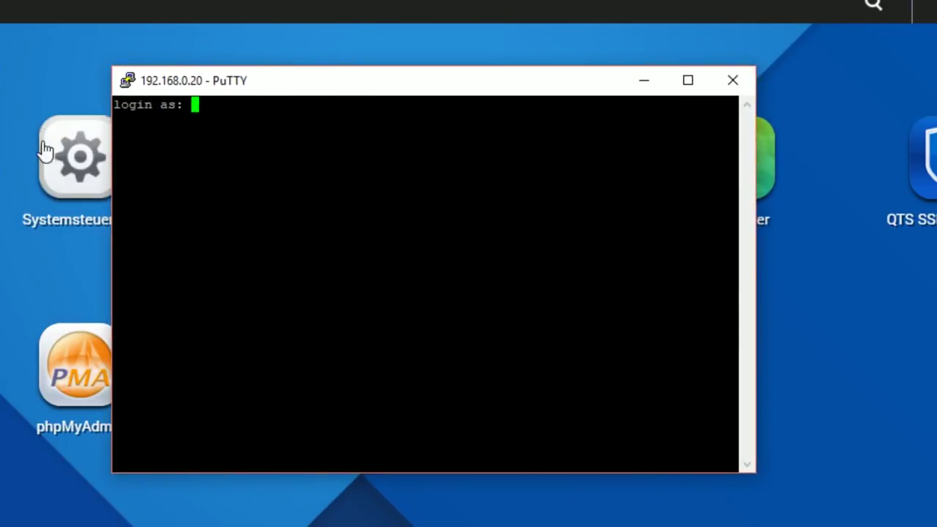
# Log in to the NAS shell as admin and list the home directory
pyautogui.write('admin')
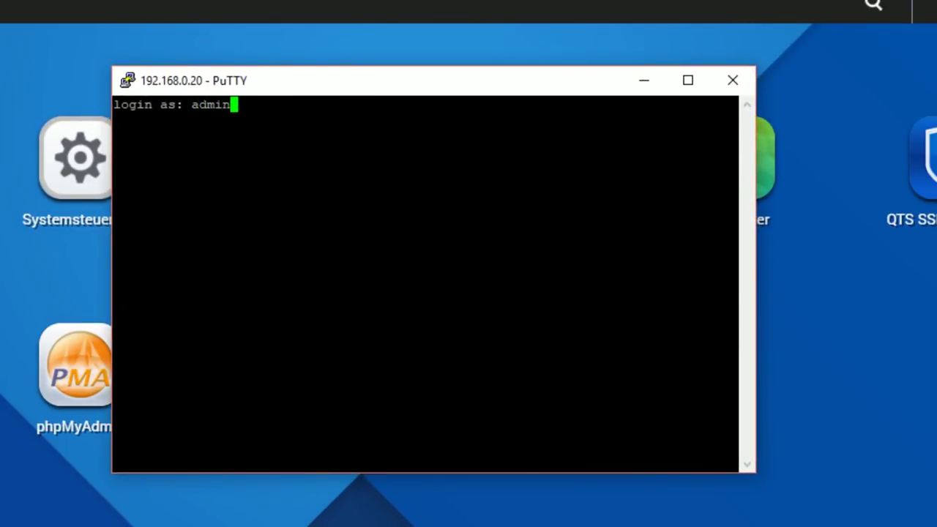
pyautogui.press('Return')
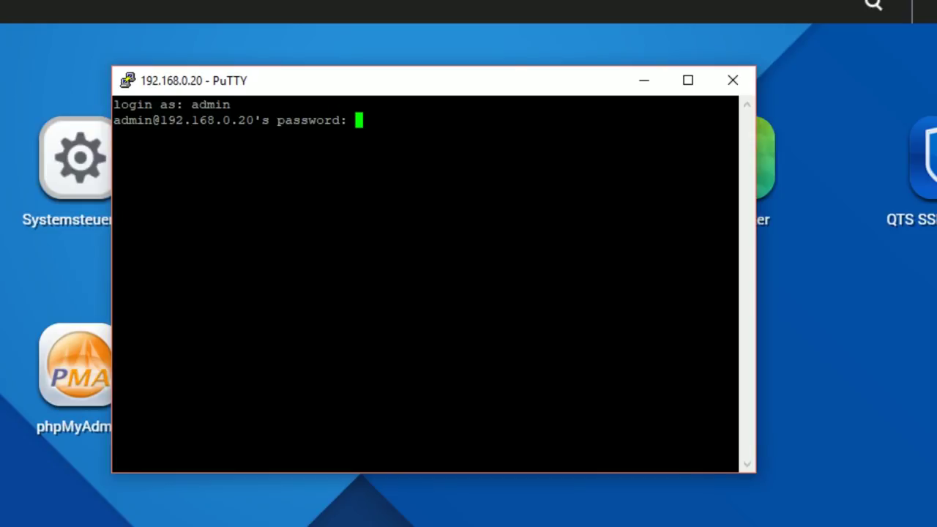
pyautogui.press('Return')
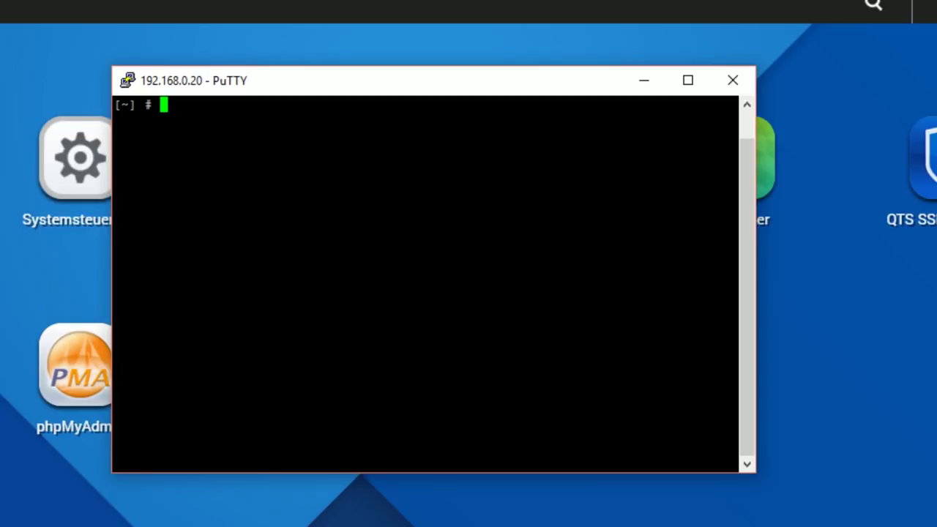
pyautogui.write('ls')
pyautogui.press('Return')
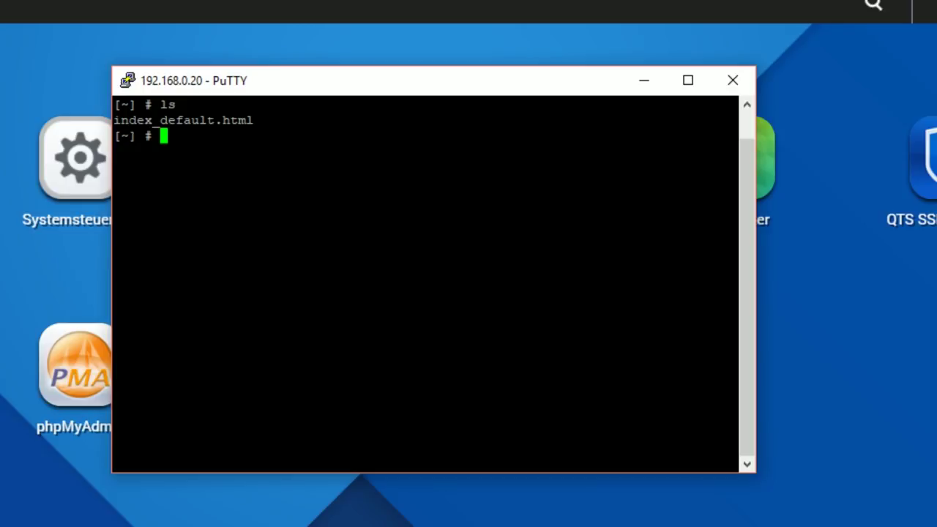
# Move up to the root directory and into share, listing each one's contents
pyautogui.write('cd ../')
pyautogui.press('Return')
pyautogui.write('ls')
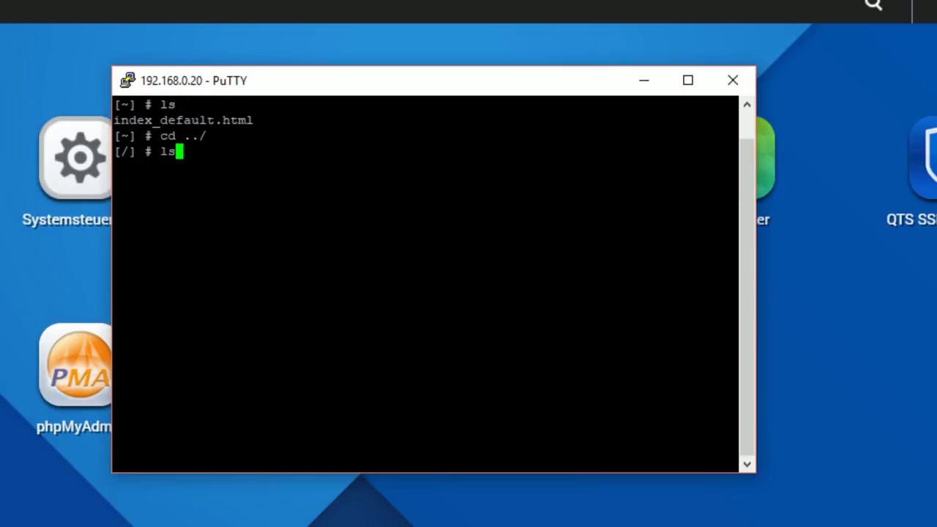
pyautogui.press('Return')
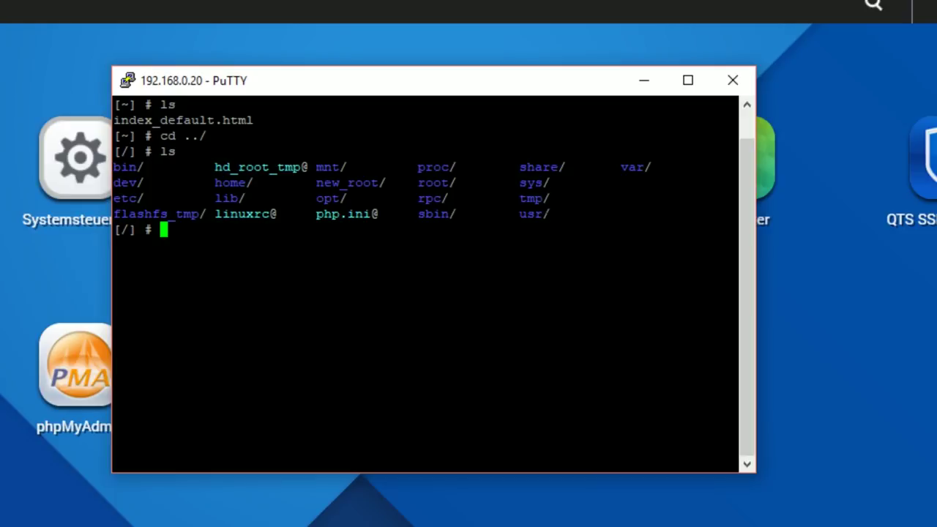
pyautogui.doubleClick(546, 167)
pyautogui.click(464, 237)
pyautogui.write('cd share')
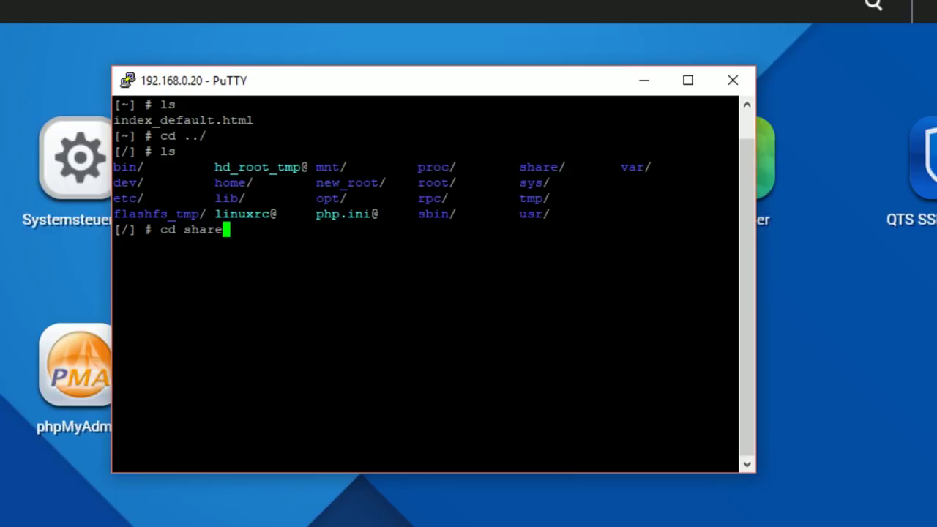
pyautogui.press('Return')
pyautogui.write('ls')
pyautogui.press('Return')
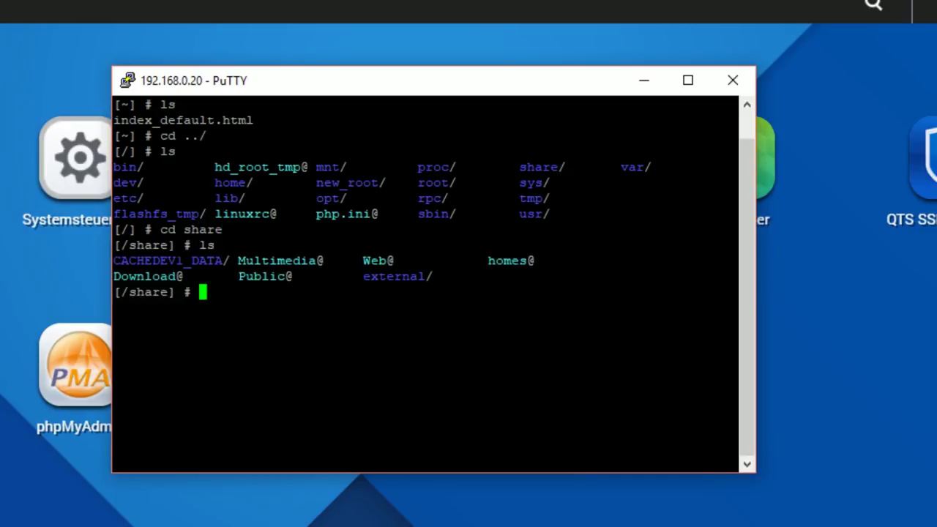
# Enter the Web folder and create a socketio folder there with mkdir
pyautogui.write('cd web')
pyautogui.press('Return')
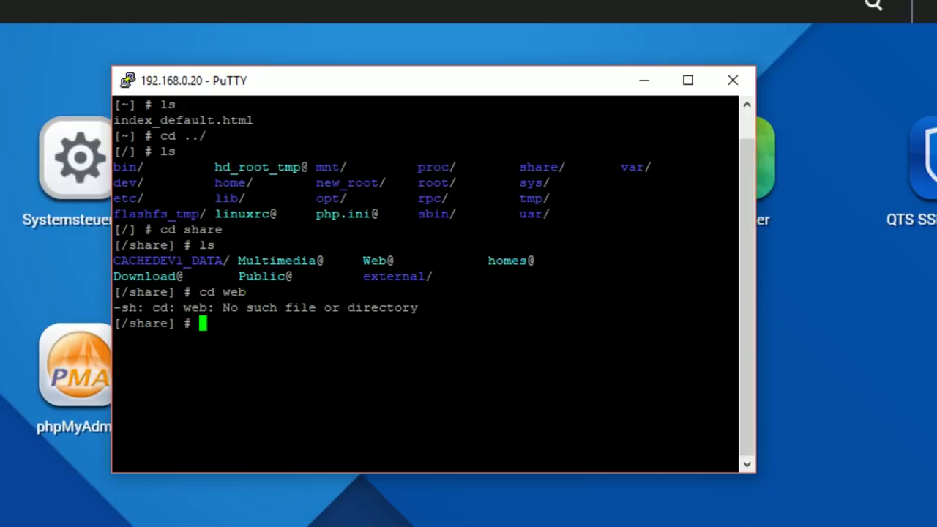
pyautogui.write('cd Web')
pyautogui.press('Return')
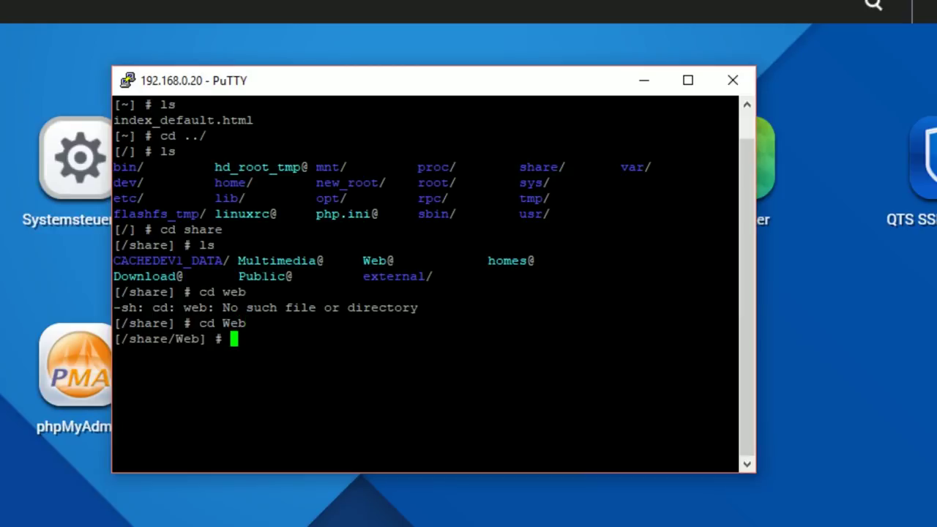
pyautogui.write('ls')
pyautogui.press('Return')
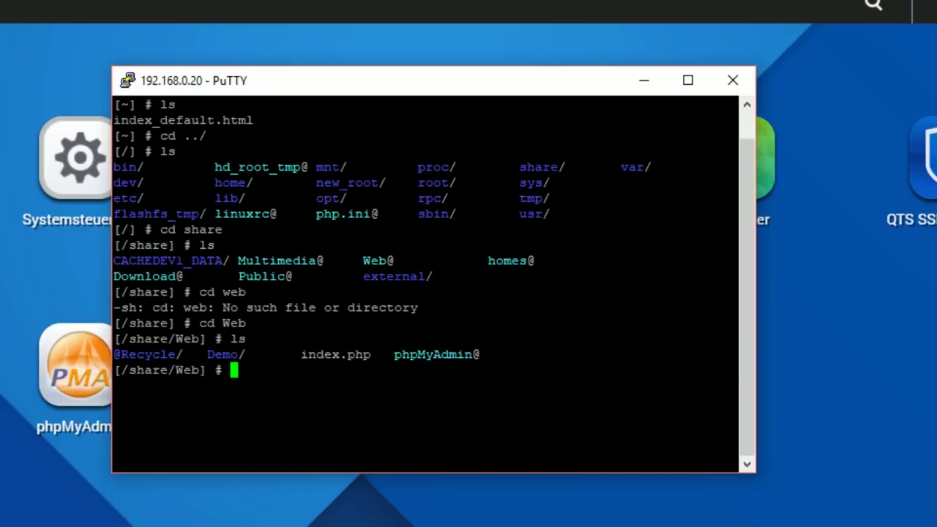
pyautogui.write('mkdir')
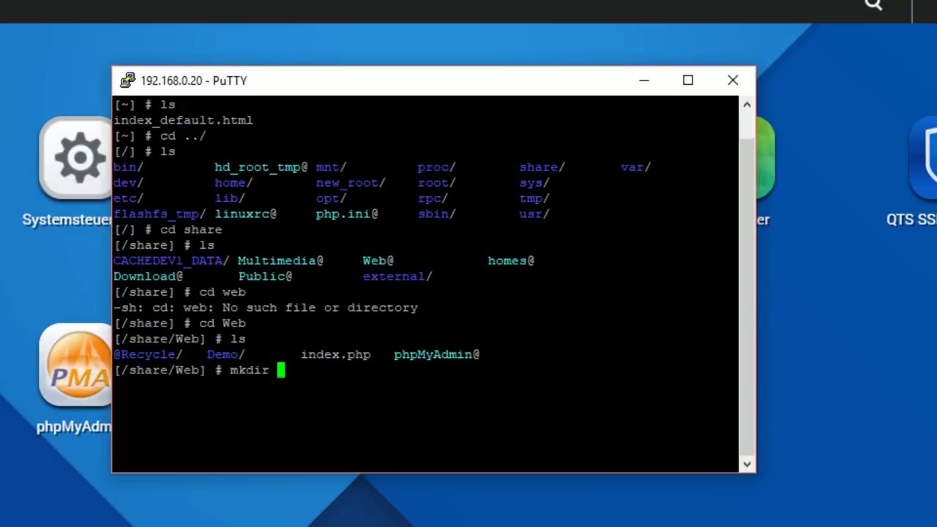
pyautogui.write(' socketio')
pyautogui.press('Return')
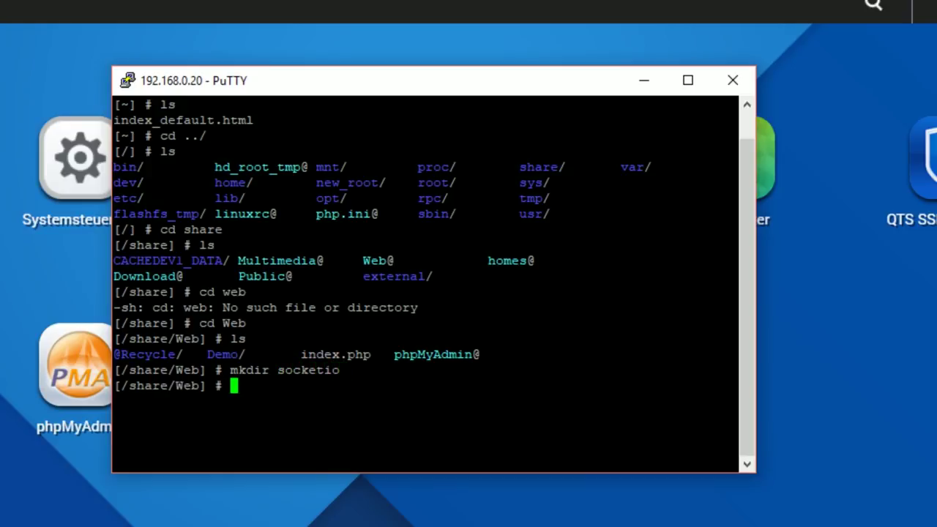
# Return home and try cd ../share/Web/socketio from there
pyautogui.write('cd')
pyautogui.press('Return')
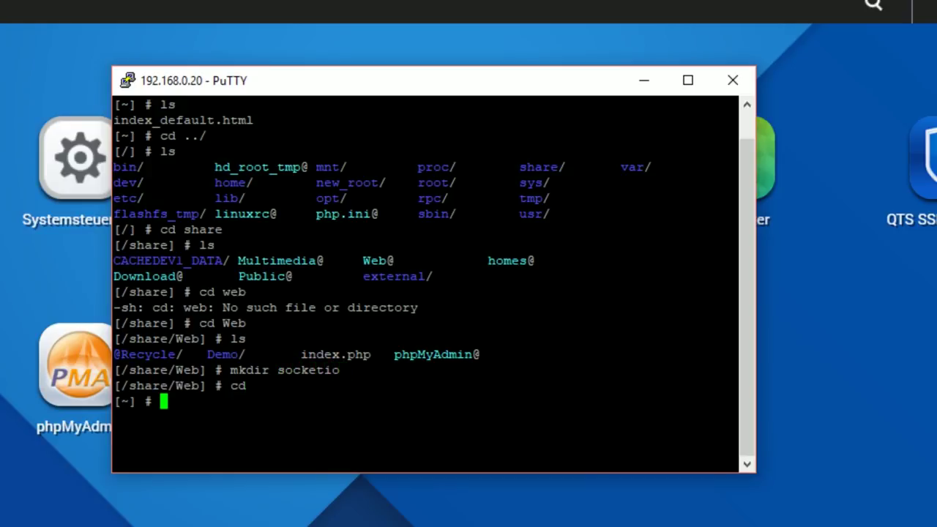
pyautogui.write('ls')
pyautogui.press('Return')
pyautogui.write('cd')
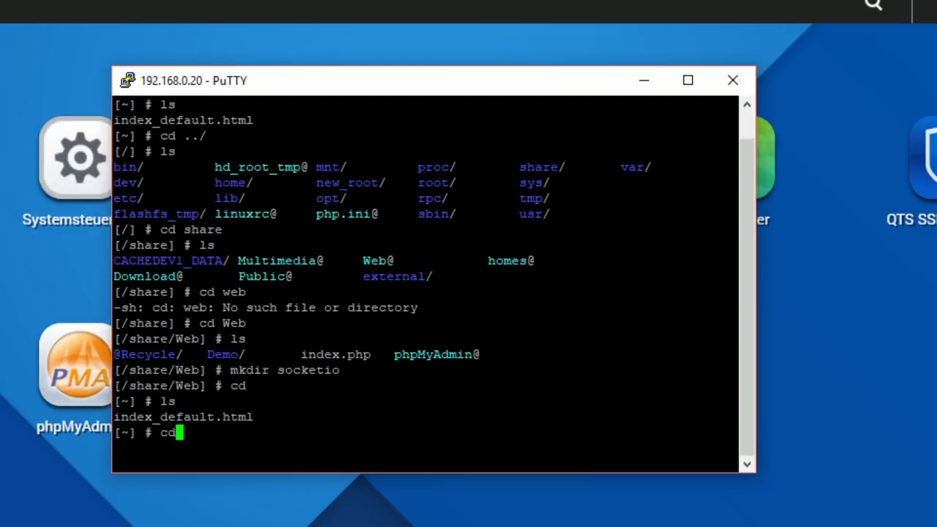
pyautogui.write(' ../Web')
pyautogui.press('BackSpace')
pyautogui.press('BackSpace')
pyautogui.press('BackSpace')
pyautogui.write('s')
pyautogui.press('BackSpace')
pyautogui.write('SHARE')
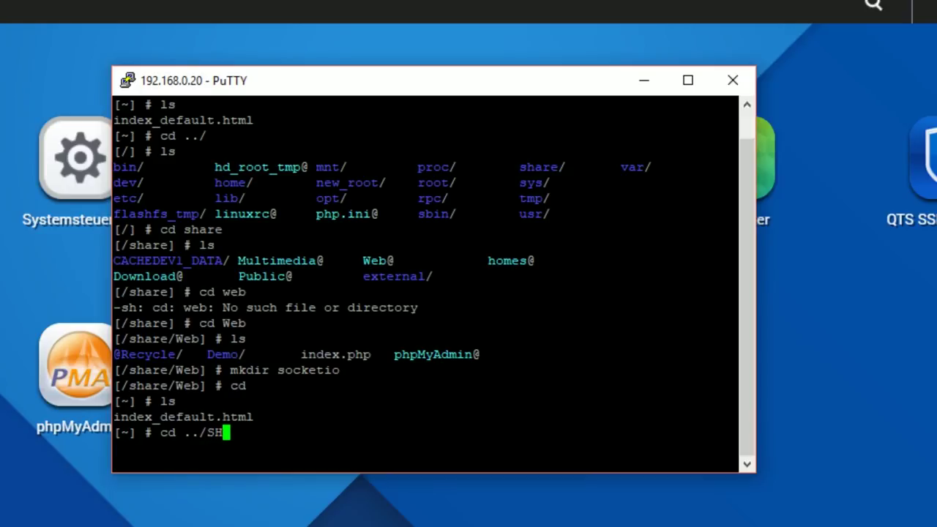
pyautogui.press('BackSpace')
pyautogui.press('BackSpace')
pyautogui.press('BackSpace')
pyautogui.press('BackSpace')
pyautogui.write('hare/')
pyautogui.write('b')
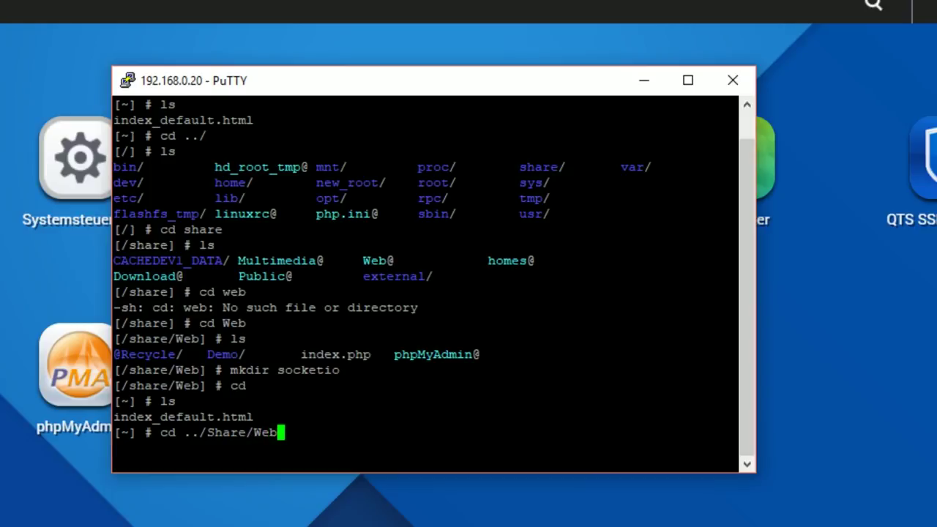
pyautogui.write('/sock')
pyautogui.press('BackSpace')
pyautogui.press('BackSpace')
pyautogui.press('BackSpace')
pyautogui.press('BackSpace')
pyautogui.write('socket')
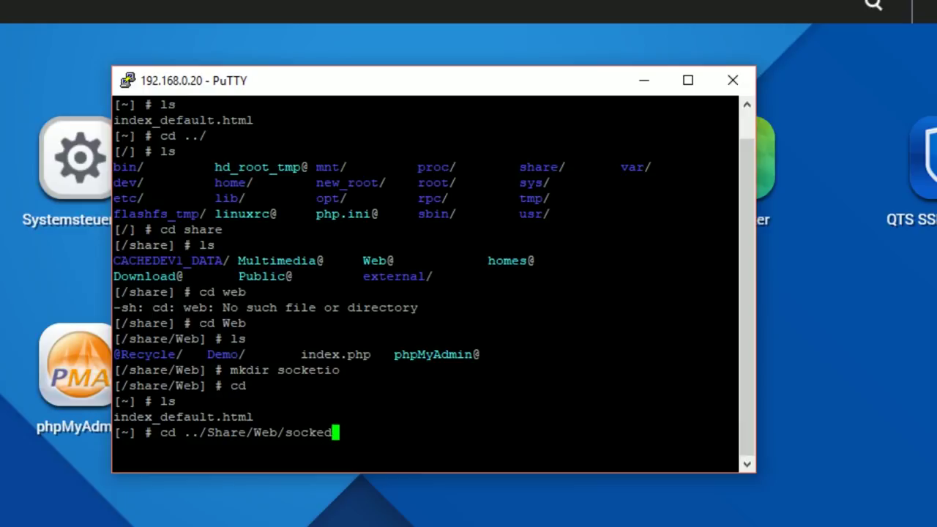
pyautogui.write('io')
pyautogui.press('Return')
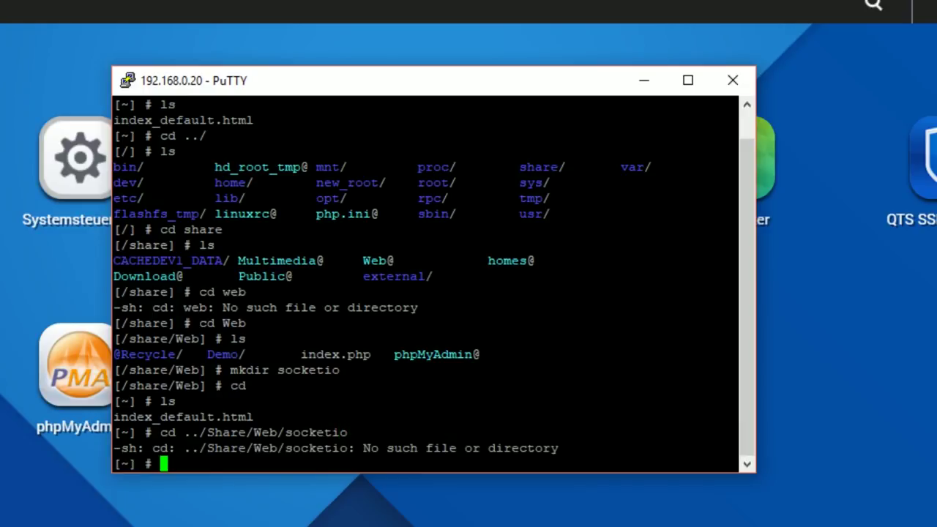
# Trim the recalled path back to the root directory and list its contents
pyautogui.press('Up')
pyautogui.press('BackSpace')
pyautogui.press('BackSpace')
pyautogui.press('BackSpace')
pyautogui.press('BackSpace')
pyautogui.press('BackSpace')
pyautogui.press('BackSpace')
pyautogui.press('BackSpace')
pyautogui.press('BackSpace')
pyautogui.press('BackSpace')
pyautogui.press('Return')
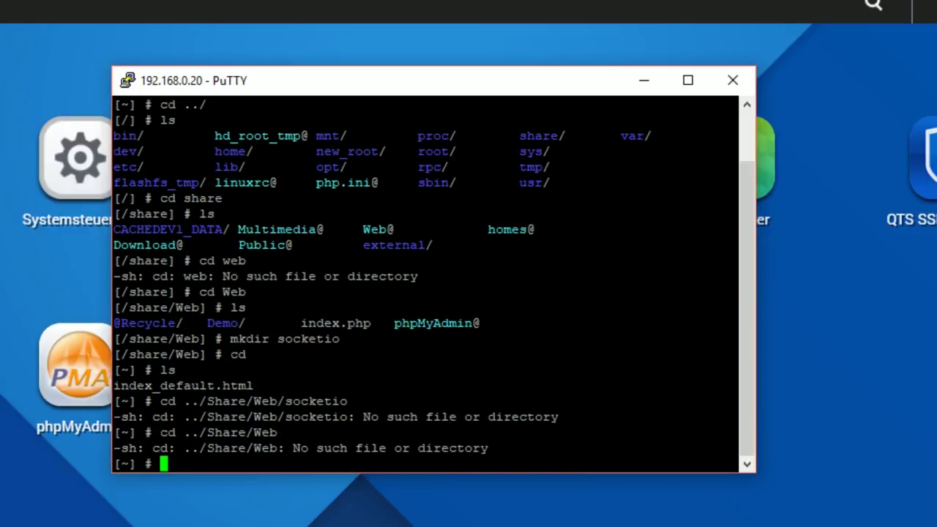
pyautogui.press('Up')
pyautogui.press('BackSpace')
pyautogui.press('BackSpace')
pyautogui.press('BackSpace')
pyautogui.press('BackSpace')
pyautogui.press('BackSpace')
pyautogui.press('BackSpace')
pyautogui.press('BackSpace')
pyautogui.press('BackSpace')
pyautogui.press('BackSpace')
pyautogui.press('BackSpace')
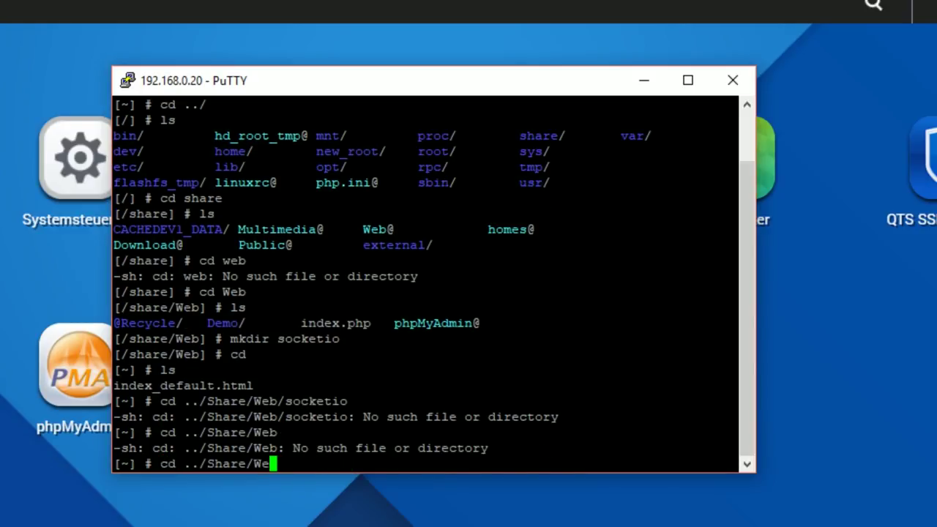
pyautogui.write('/')
pyautogui.press('Return')
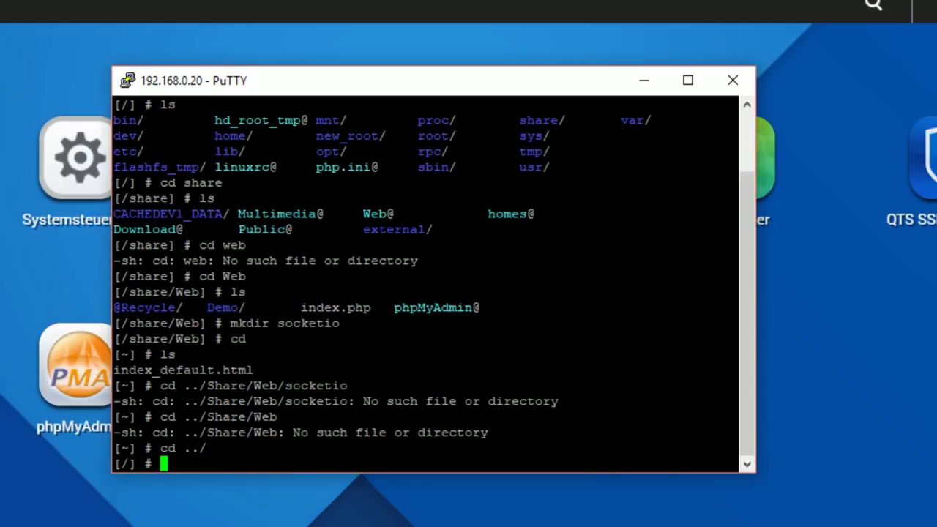
pyautogui.write('ls')
pyautogui.press('Return')
# Change into /share/Web/socketio and confirm with ls that it is empty
pyautogui.write('cd share')
pyautogui.press('Return')
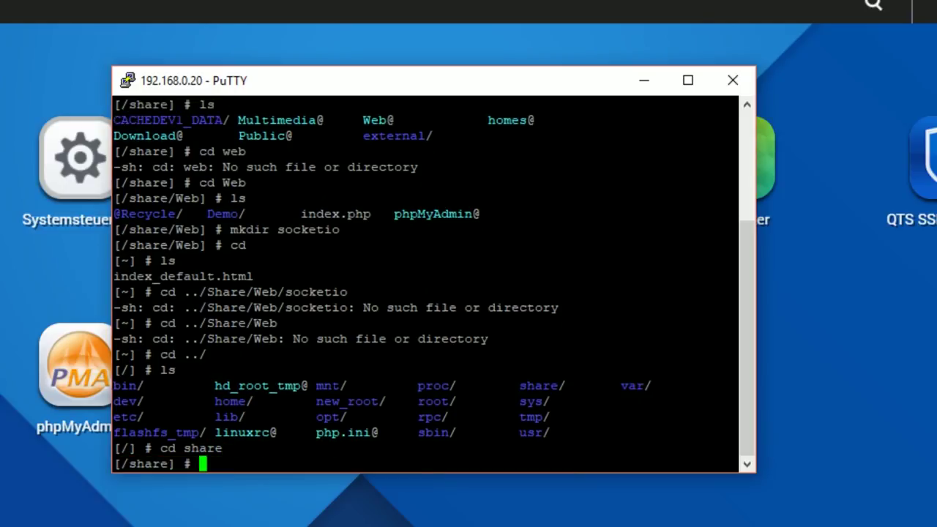
pyautogui.write('cd Web')
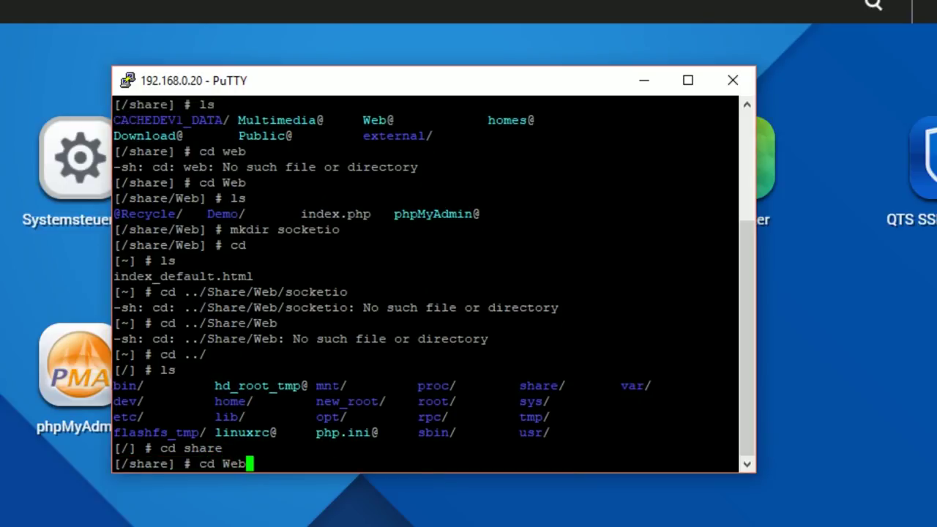
pyautogui.press('Return')
pyautogui.write('cd ')
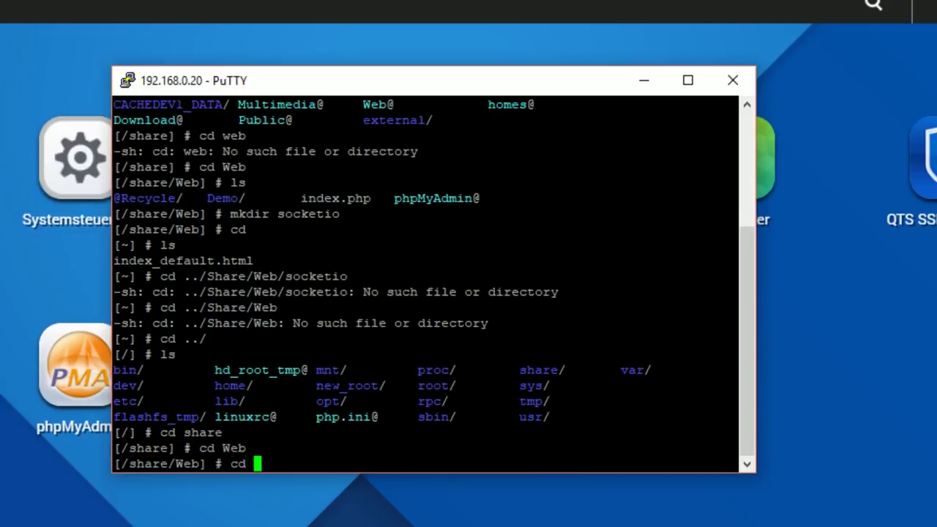
pyautogui.write('socketio')
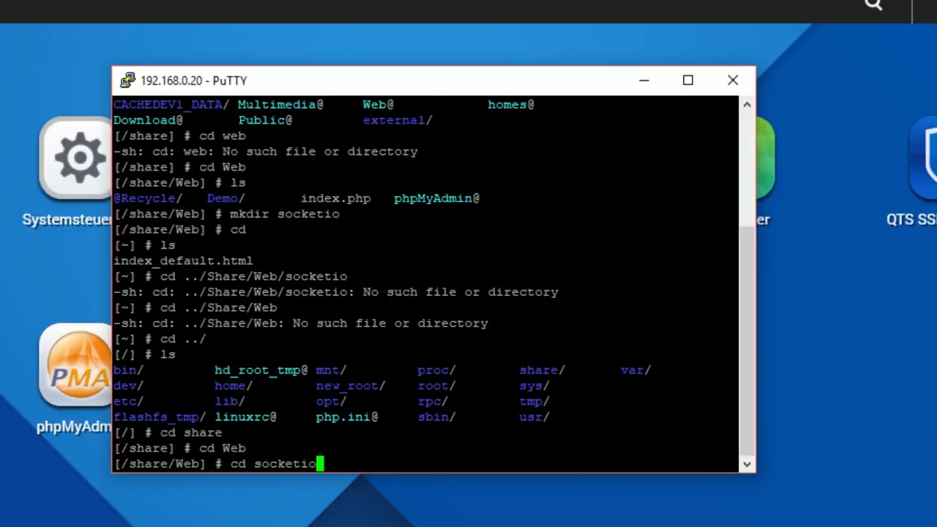
pyautogui.press('Return')
pyautogui.write('ls')
pyautogui.press('Return')
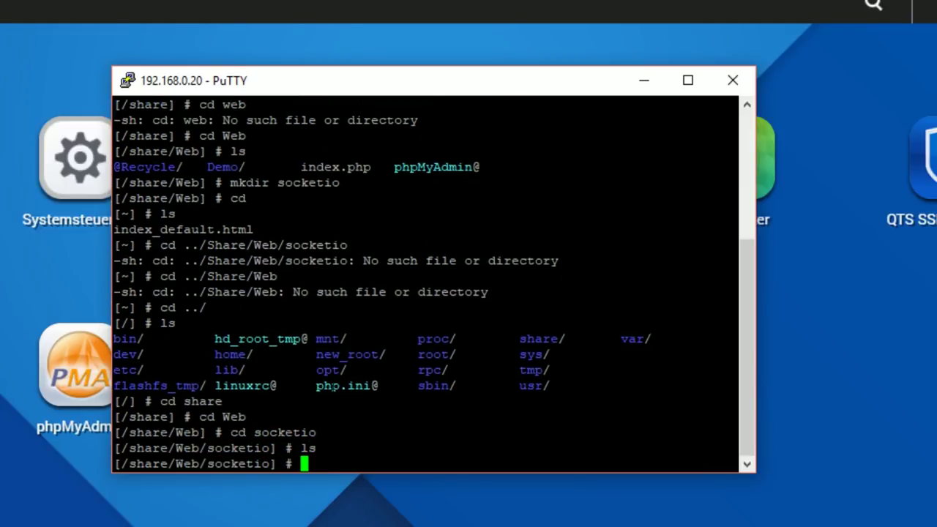
pyautogui.write('cls')
pyautogui.press('Return')
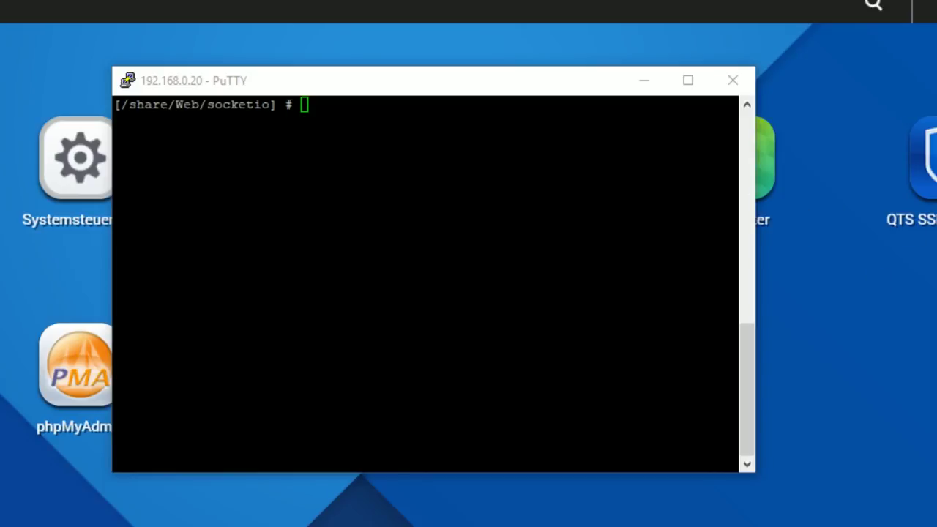
pyautogui.hotkey('alt', 'Tab')
pyautogui.write('npm install --save exy')
pyautogui.press('BackSpace')
pyautogui.write('pr')
pyautogui.press('BackSpace')
pyautogui.write('re')
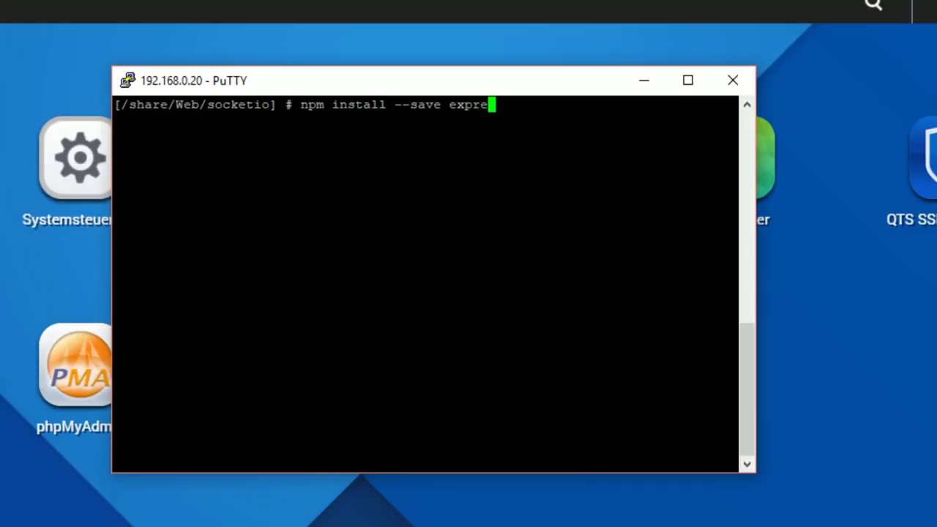
pyautogui.write('ss@4.15.2')
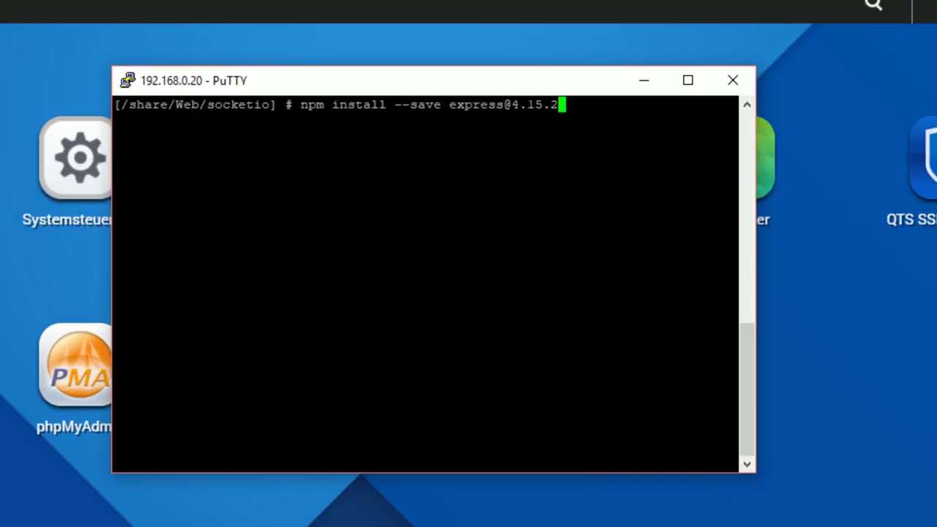
pyautogui.press('Return')
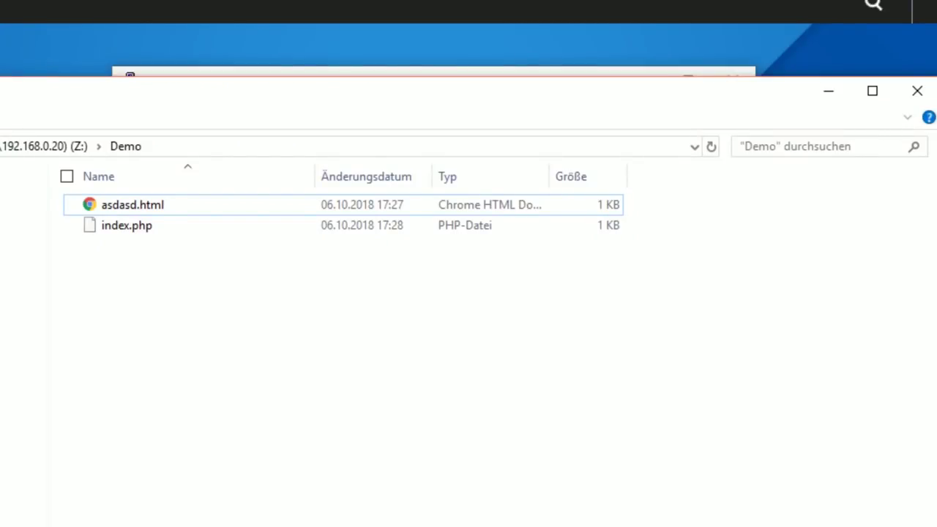
# Open the socketio folder on the Web (Z:) drive and launch it in Atom
pyautogui.moveTo(181, 88); pyautogui.dragTo(555, 25)
pyautogui.click(249, 476)
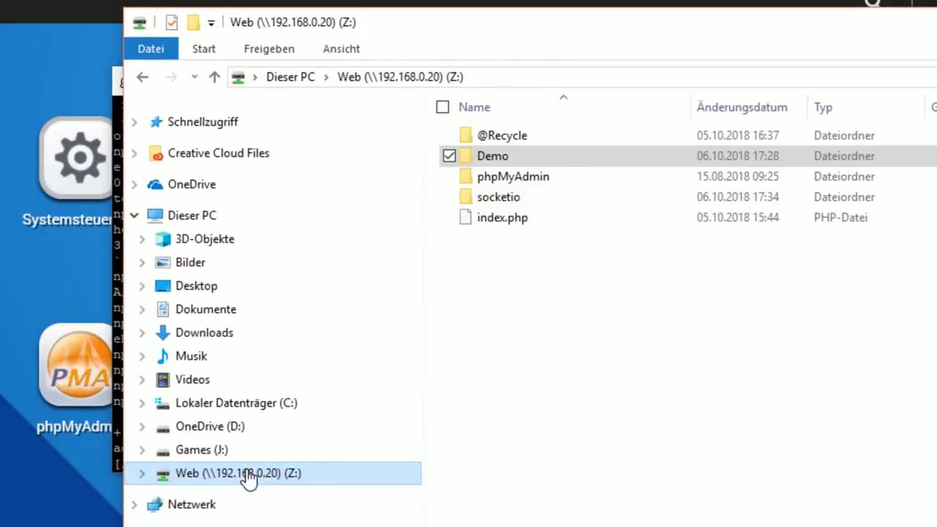
pyautogui.doubleClick(517, 197)
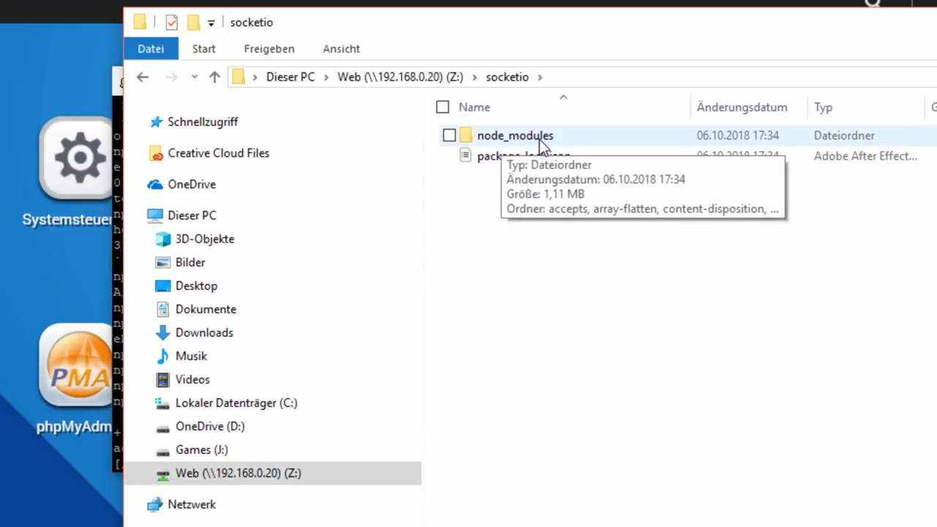
pyautogui.rightClick(522, 208)
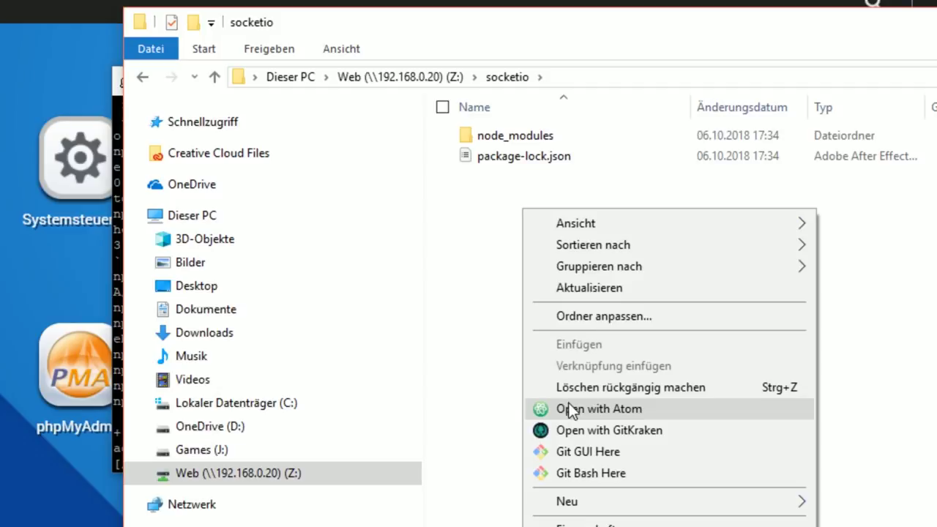
pyautogui.click(573, 408)
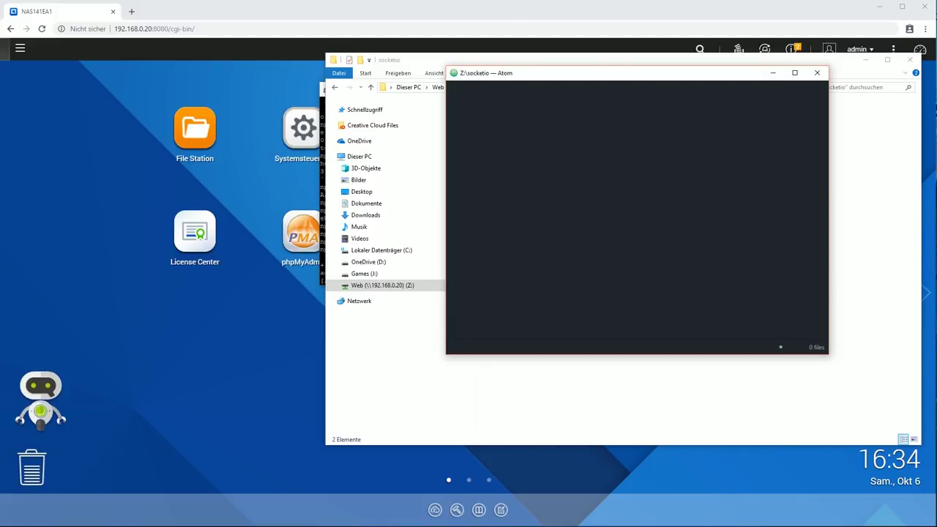
# Create index.js in socketio, paste the Express Hello world server code and save
pyautogui.moveTo(503, 74); pyautogui.dragTo(455, 81)
pyautogui.rightClick(487, 127)
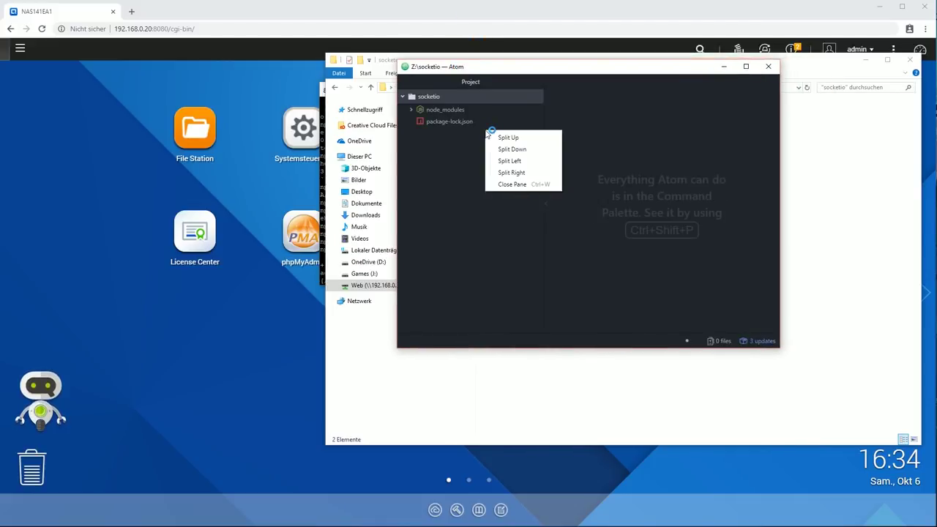
pyautogui.rightClick(450, 144)
pyautogui.click(469, 153)
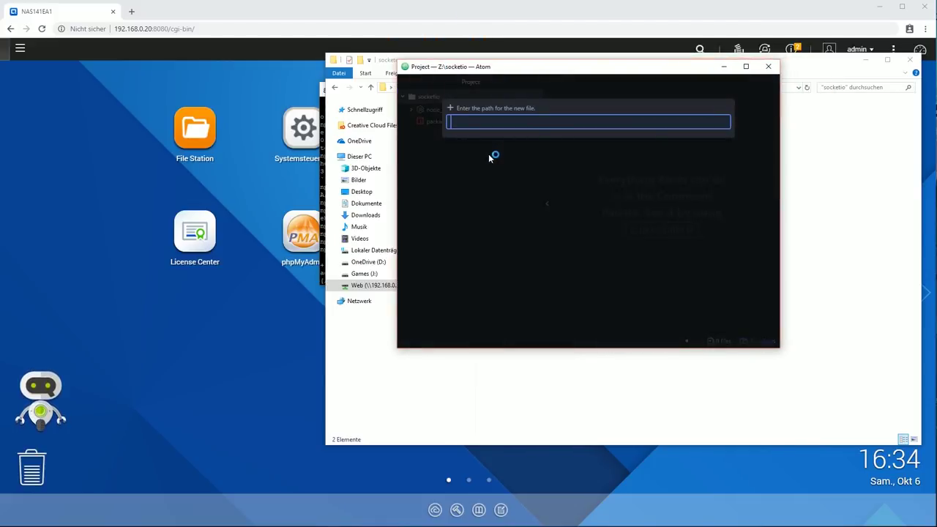
pyautogui.write('index.js')
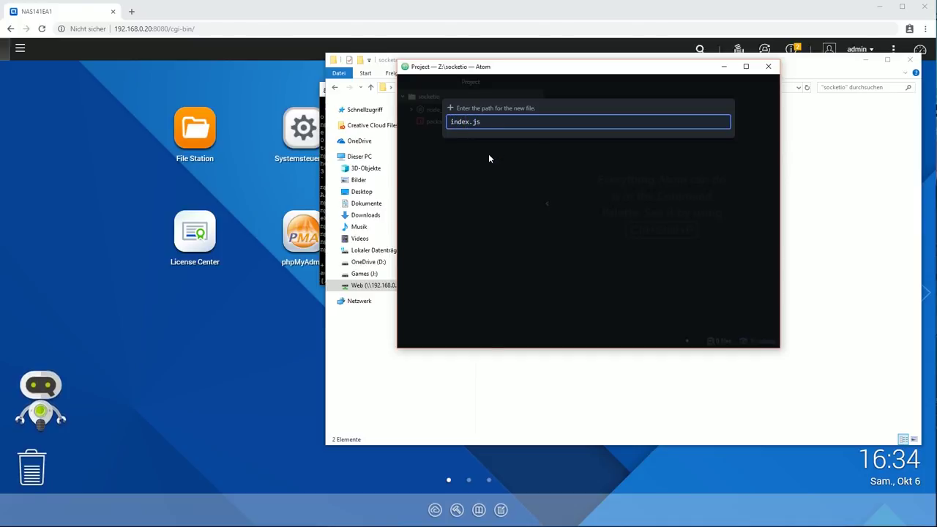
pyautogui.press('Return')
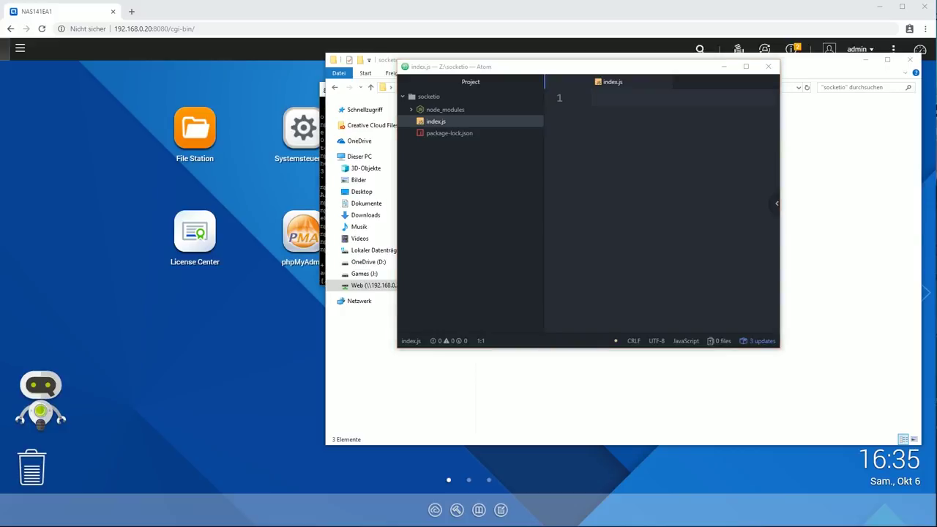
pyautogui.hotkey('ctrl', 'v')
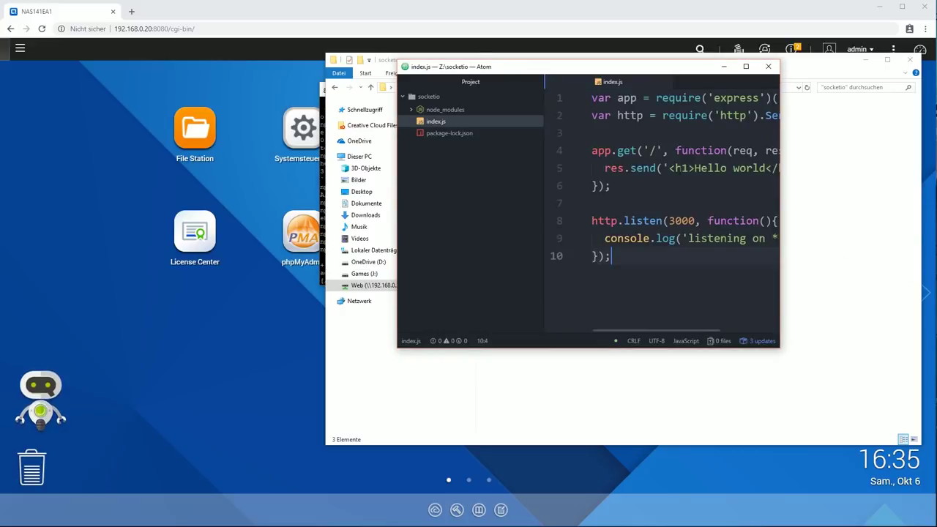
pyautogui.moveTo(779, 158); pyautogui.dragTo(892, 158)
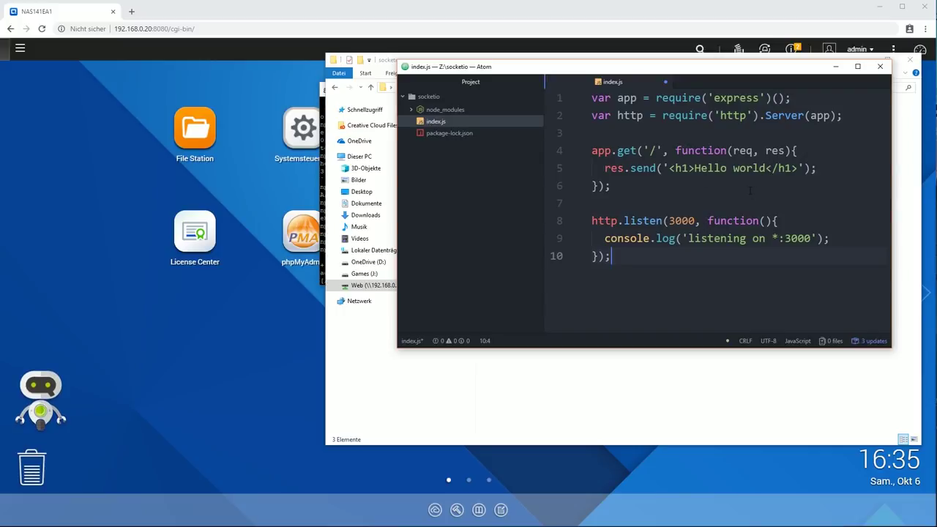
pyautogui.hotkey('ctrl', 's')
# Bring the PuTTY terminal window back to the front
pyautogui.click(322, 87)
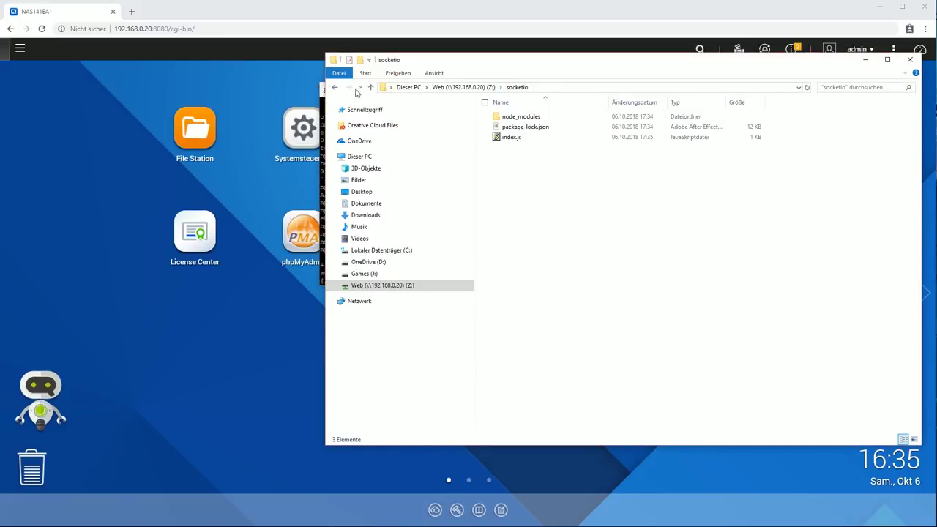
pyautogui.click(320, 93)
pyautogui.moveTo(421, 93); pyautogui.dragTo(415, 95)
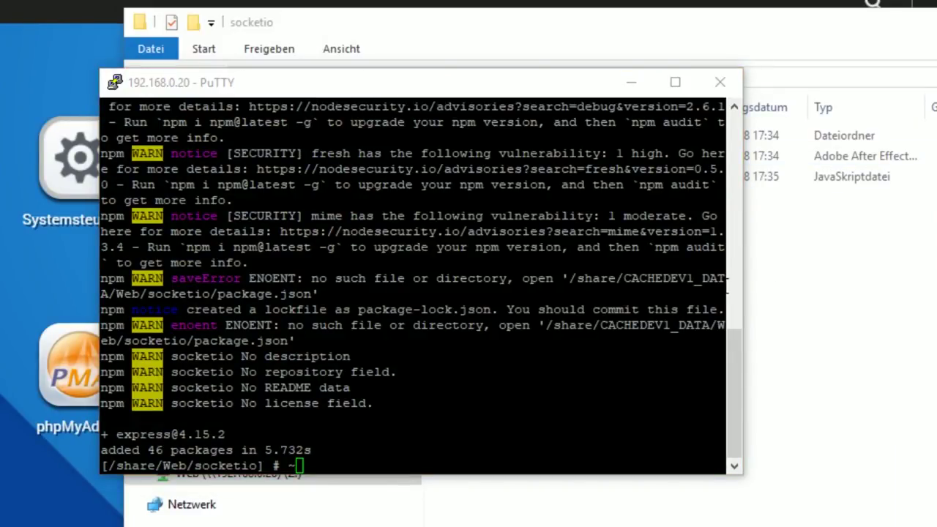
# Run node index.js in /share/Web/socketio to start the server on port 3000
pyautogui.hotkey('alt', 'Tab')
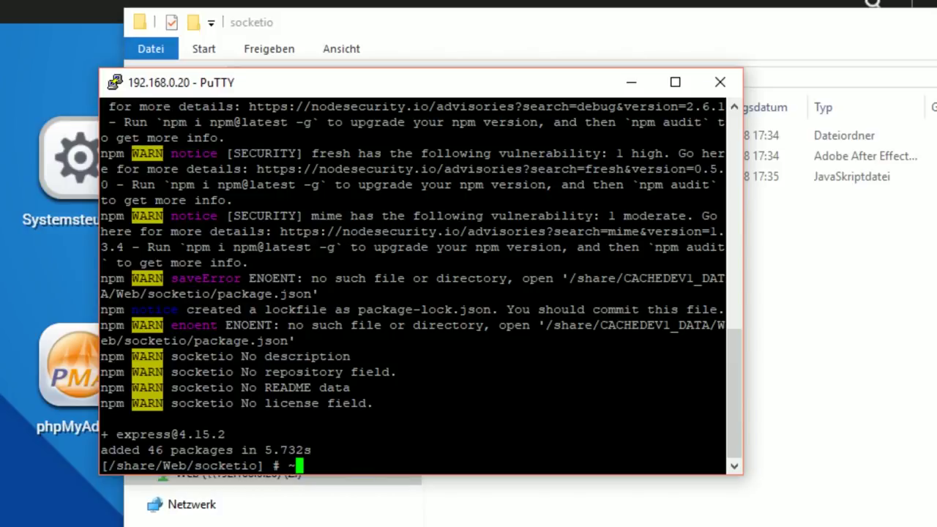
pyautogui.press('BackSpace')
pyautogui.write('node')
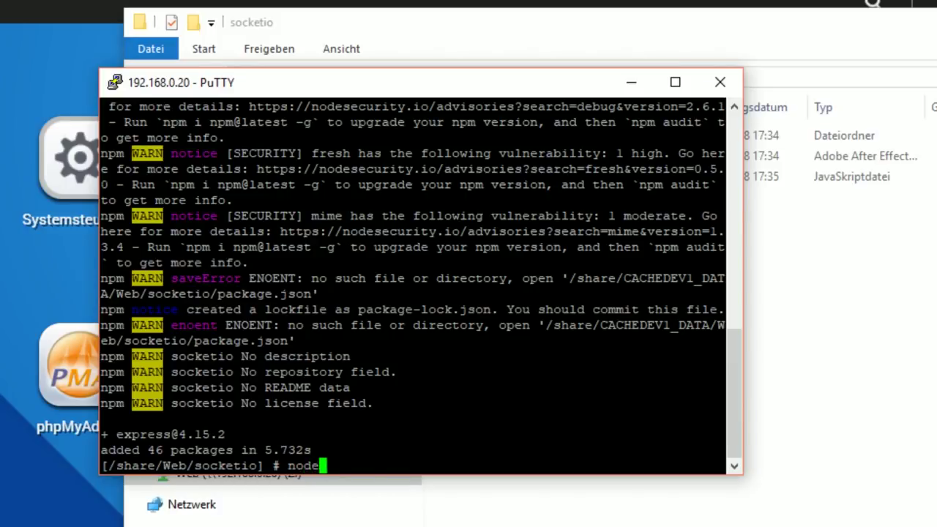
pyautogui.write(' index.js')
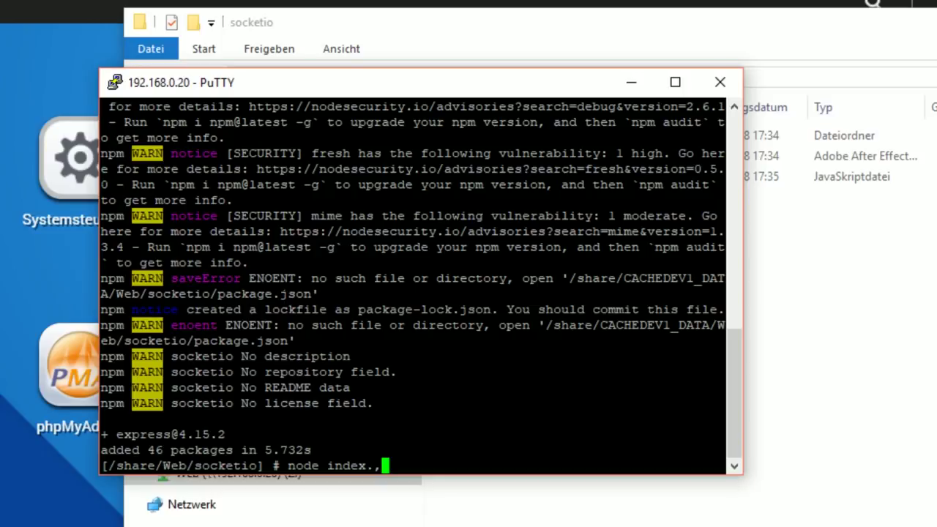
pyautogui.press('Return')
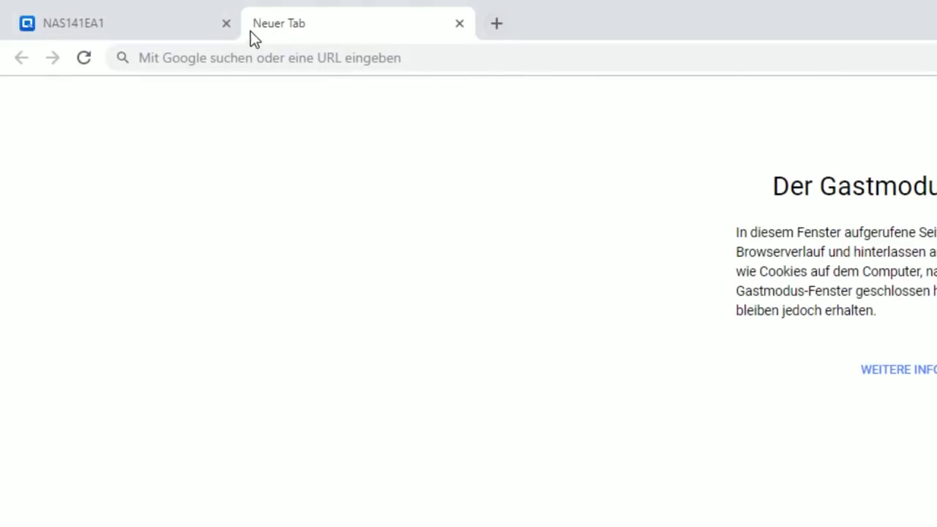
# Enter 192.168.0.20:3000 in the new Chrome tab and bring the PuTTY terminal into view
pyautogui.click(245, 58)
pyautogui.write('1')
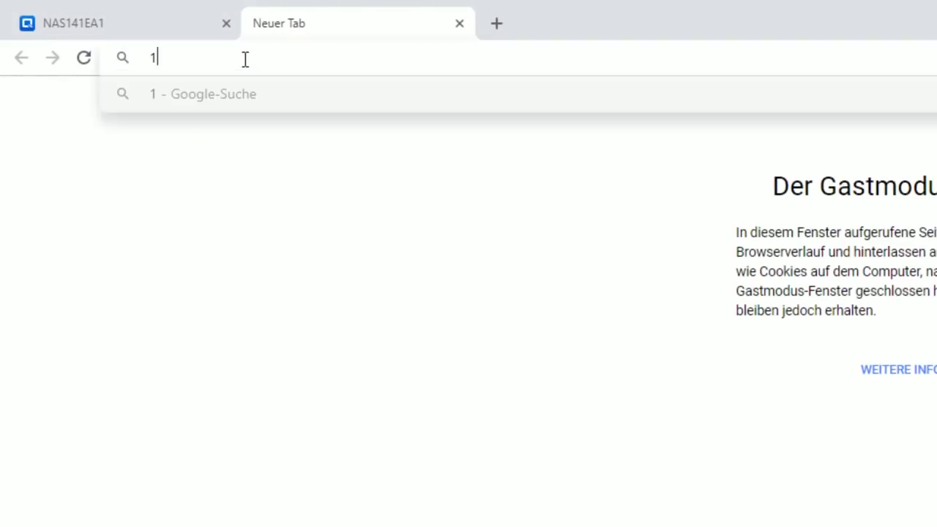
pyautogui.write('92.168.0')
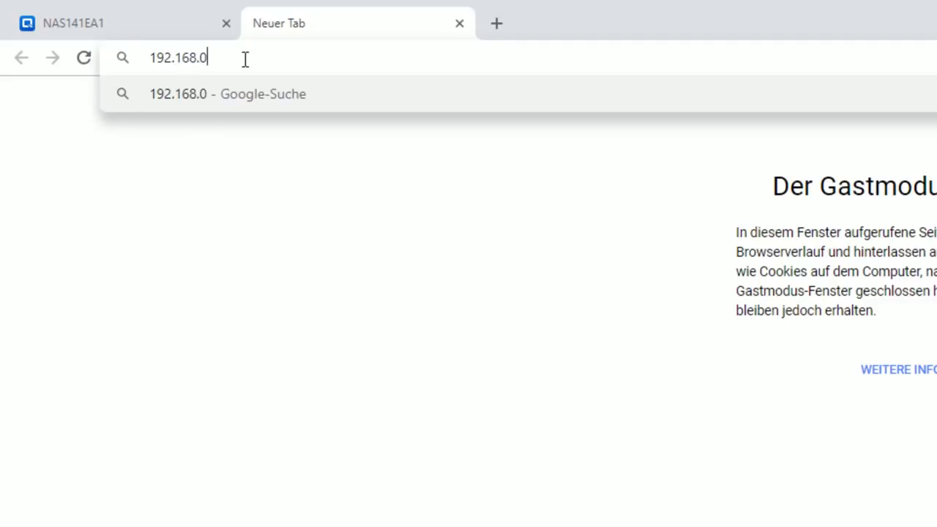
pyautogui.write('.20:3000')
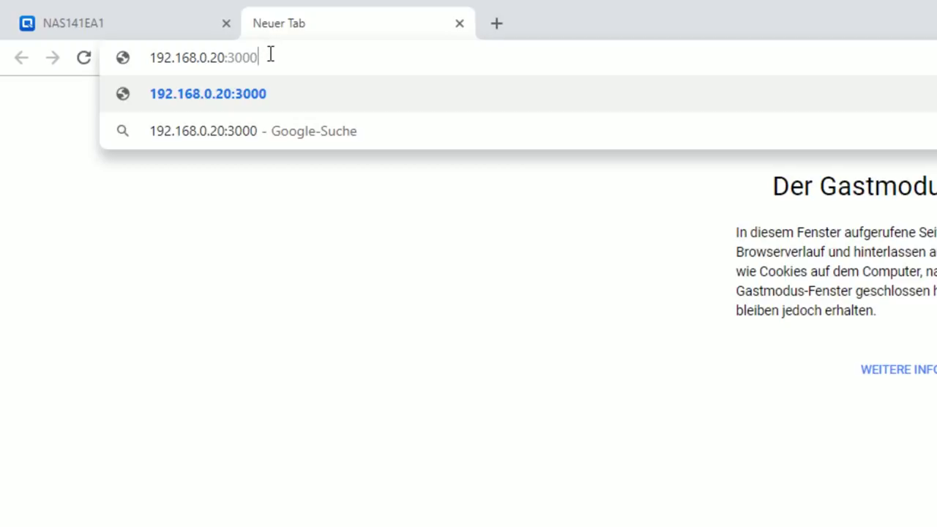
pyautogui.moveTo(271, 55); pyautogui.dragTo(128, 49)
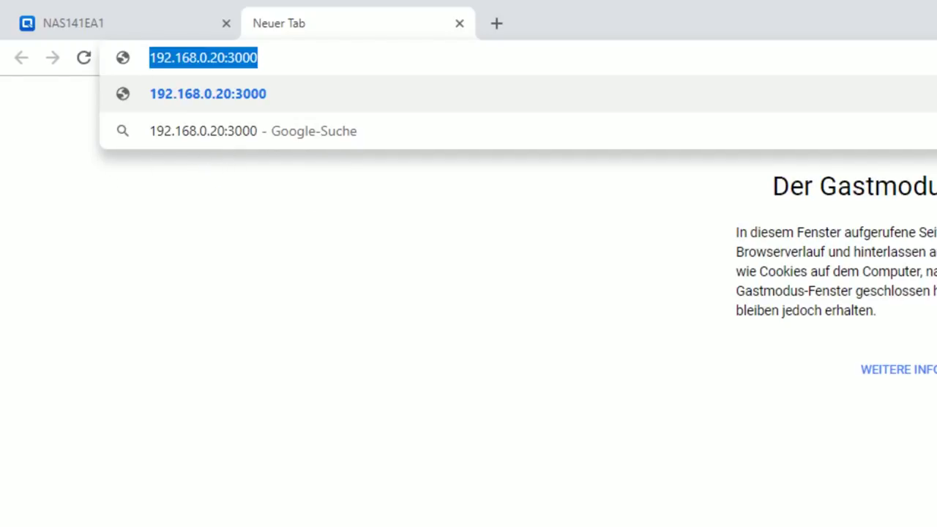
pyautogui.hotkey('alt', 'Tab')
pyautogui.moveTo(843, 180); pyautogui.dragTo(495, 88)
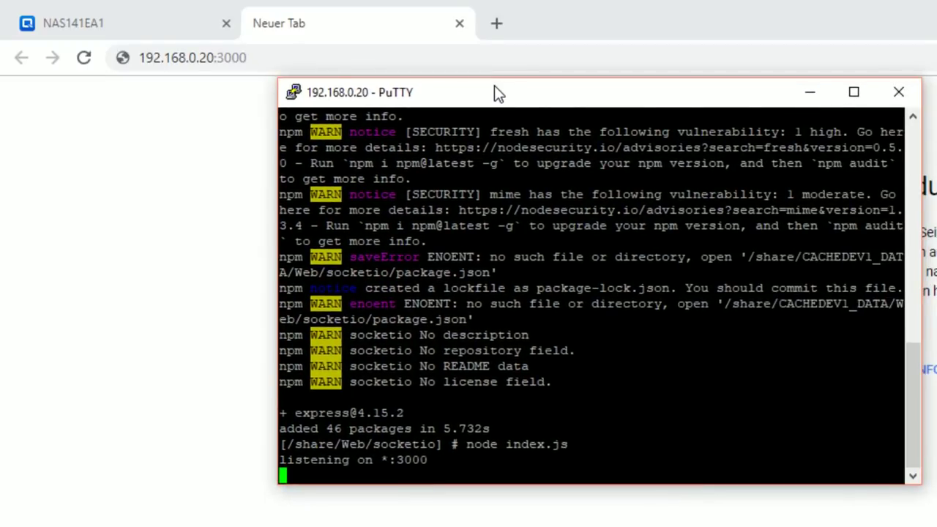